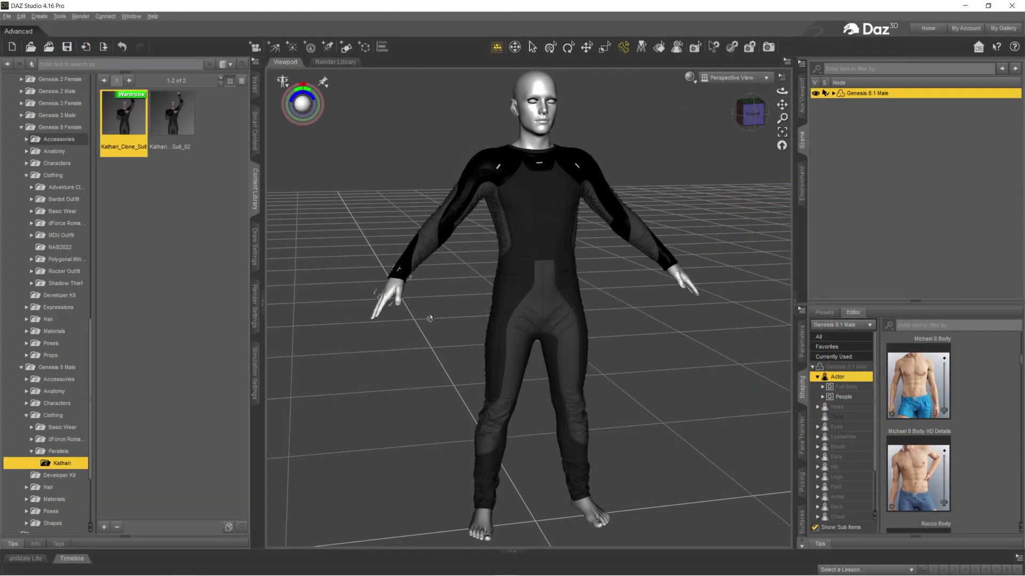
# - Pose both arms of the Genesis 8.1 Male downward to test how the Kathari suit follows, viewing the figure from different angles
pyautogui.moveTo(429, 318); pyautogui.dragTo(478, 352)
pyautogui.moveTo(685, 271); pyautogui.dragTo(621, 318)
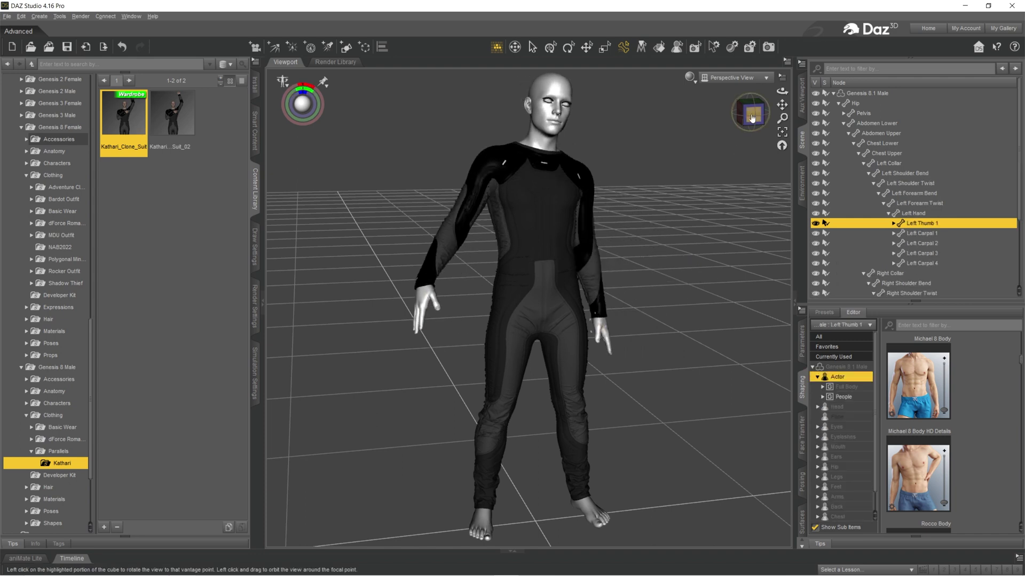
pyautogui.moveTo(753, 113)
pyautogui.mouseDown()
pyautogui.moveTo(716, 116)
pyautogui.moveTo(747, 116)
pyautogui.mouseUp()
pyautogui.moveTo(449, 319); pyautogui.dragTo(481, 309)
pyautogui.moveTo(750, 106); pyautogui.dragTo(710, 108)
pyautogui.scroll(1, 907, 191)
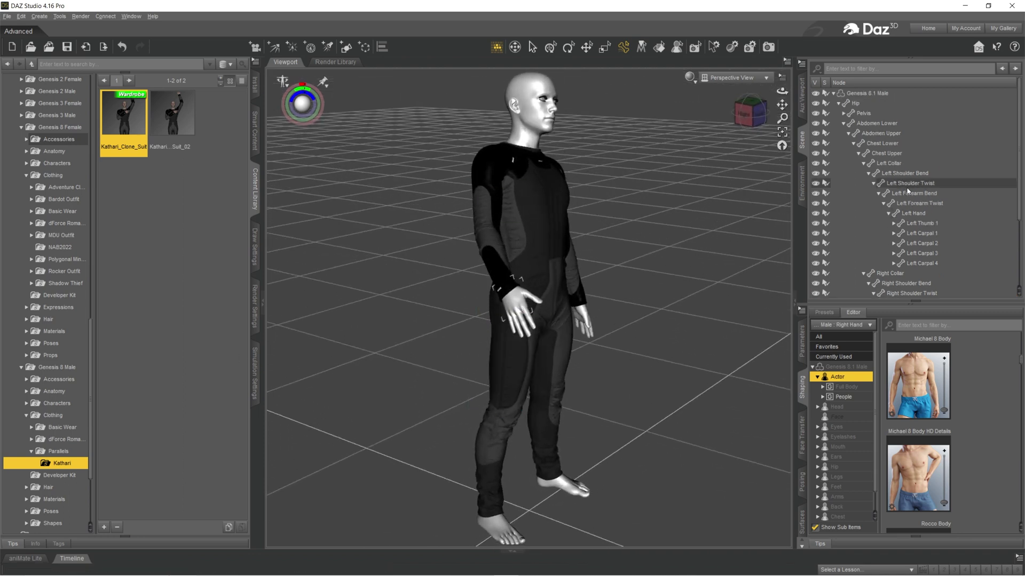
# - Delete the Genesis 8.1 Male figure and load the Genesis 8.1 Basic Female from the Genesis 8 Female library
pyautogui.click(865, 94)
pyautogui.press('Delete')
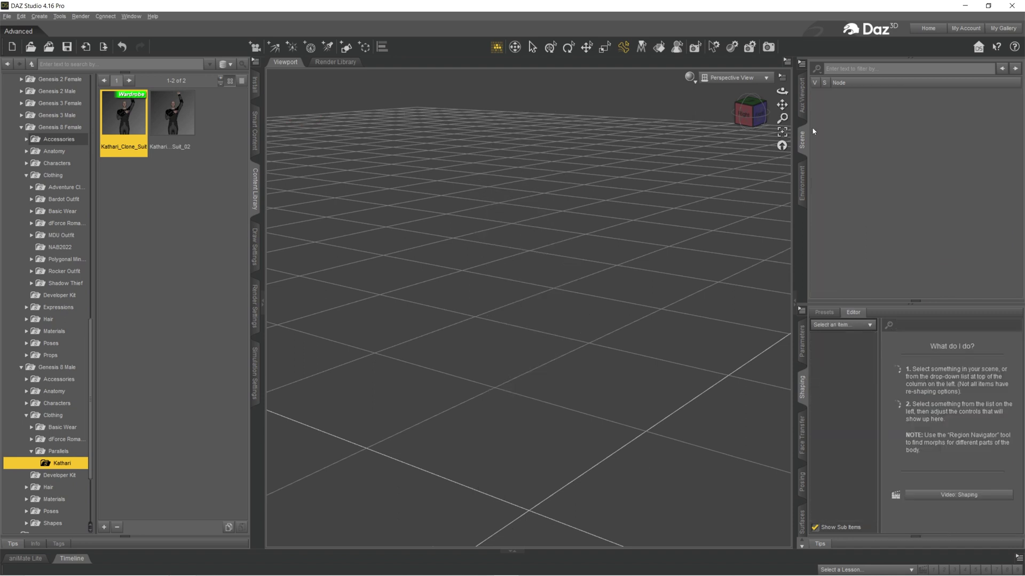
pyautogui.scroll(3, 66, 152)
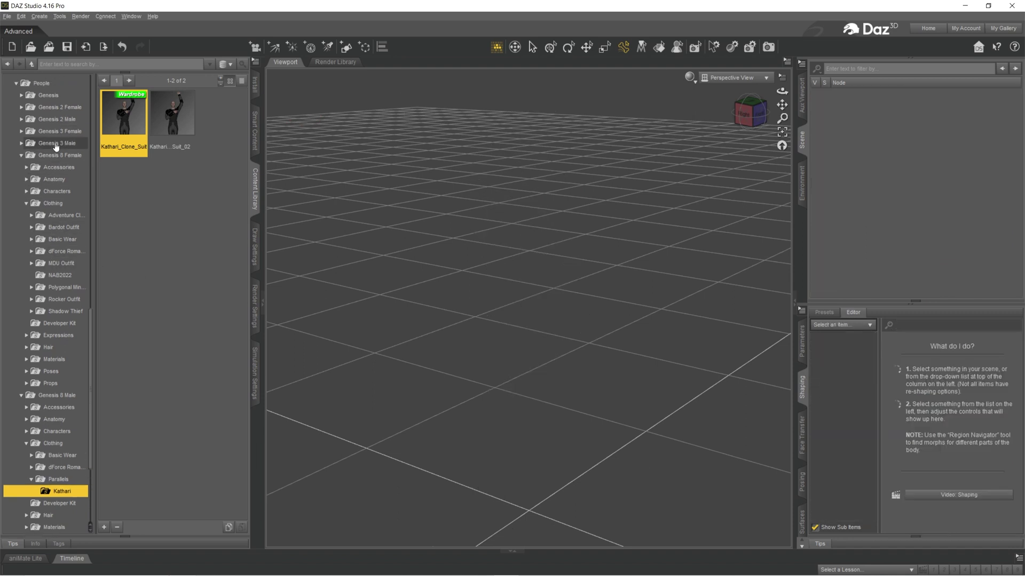
pyautogui.click(67, 161)
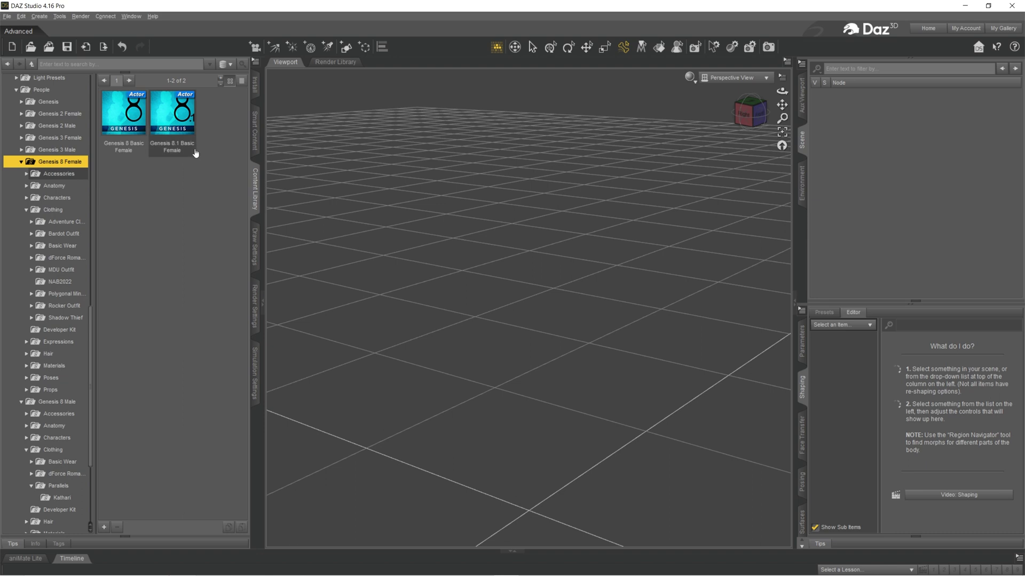
pyautogui.doubleClick(181, 129)
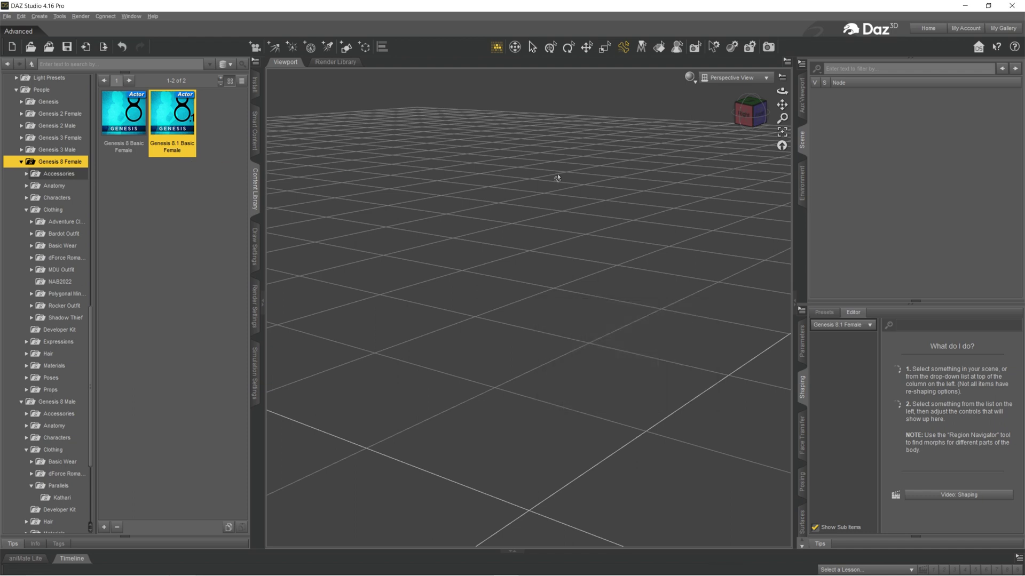
pyautogui.moveTo(757, 114); pyautogui.dragTo(721, 104)
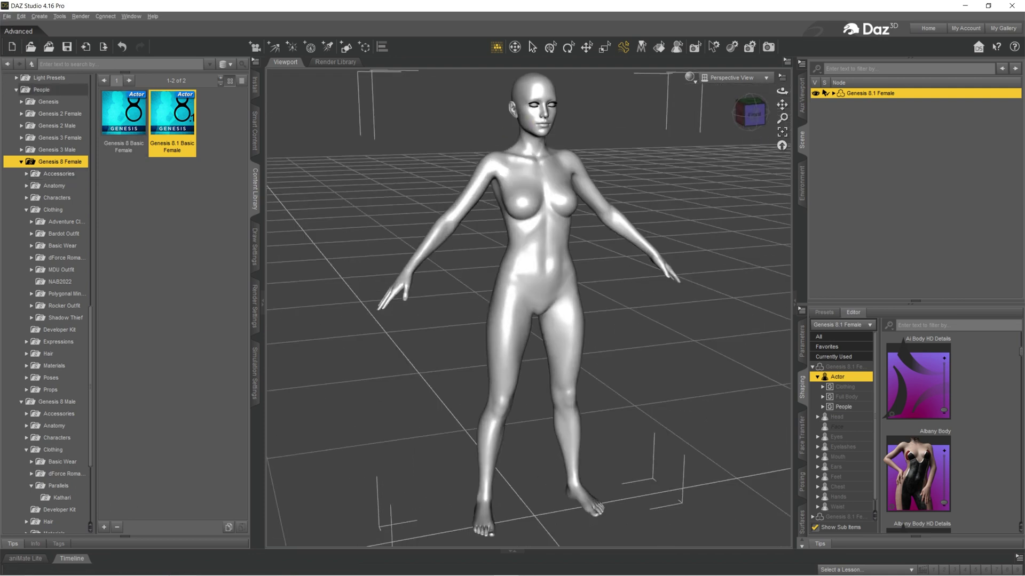
# - Switch to Marvelous Designer and examine the bodysuit on the avatar from the neck down to the feet
pyautogui.hotkey('alt', 'Tab')
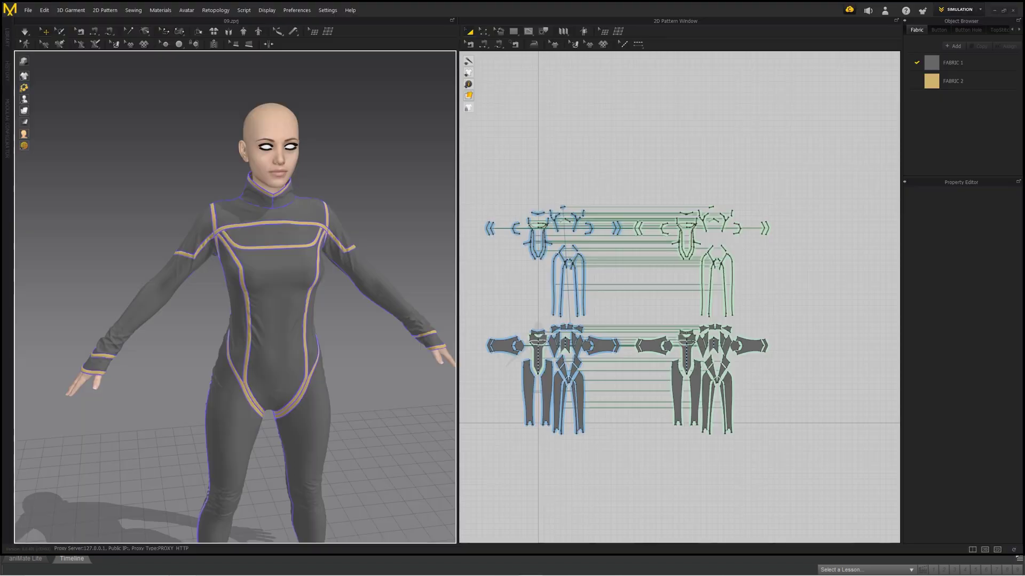
pyautogui.scroll(-5, 383, 408)
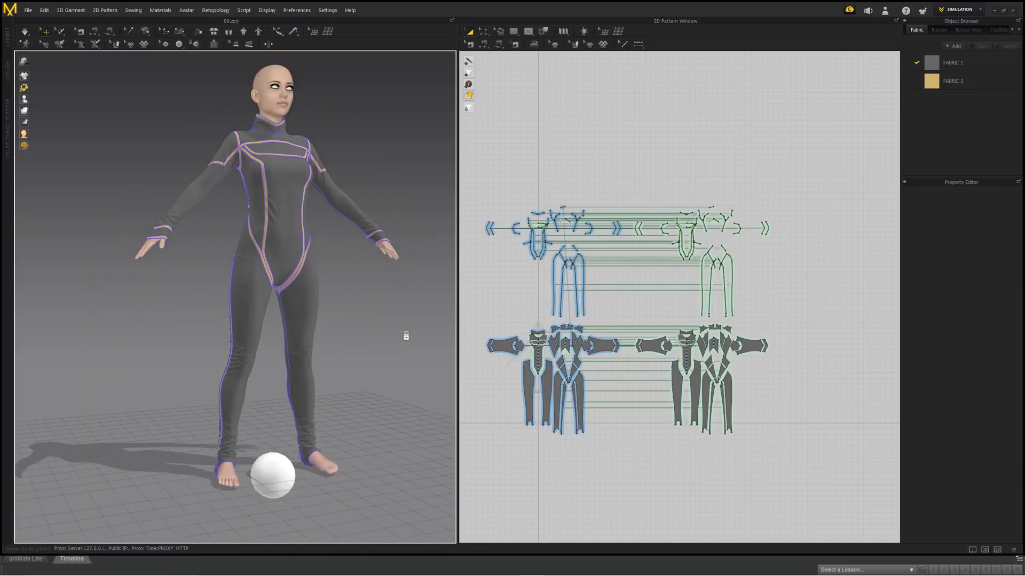
pyautogui.scroll(2, 406, 335)
pyautogui.moveTo(377, 328); pyautogui.dragTo(382, 360, button='middle')
pyautogui.moveTo(382, 359); pyautogui.dragTo(362, 371, button='right')
pyautogui.moveTo(362, 371); pyautogui.dragTo(343, 340, button='middle')
pyautogui.moveTo(343, 340); pyautogui.dragTo(360, 318, button='right')
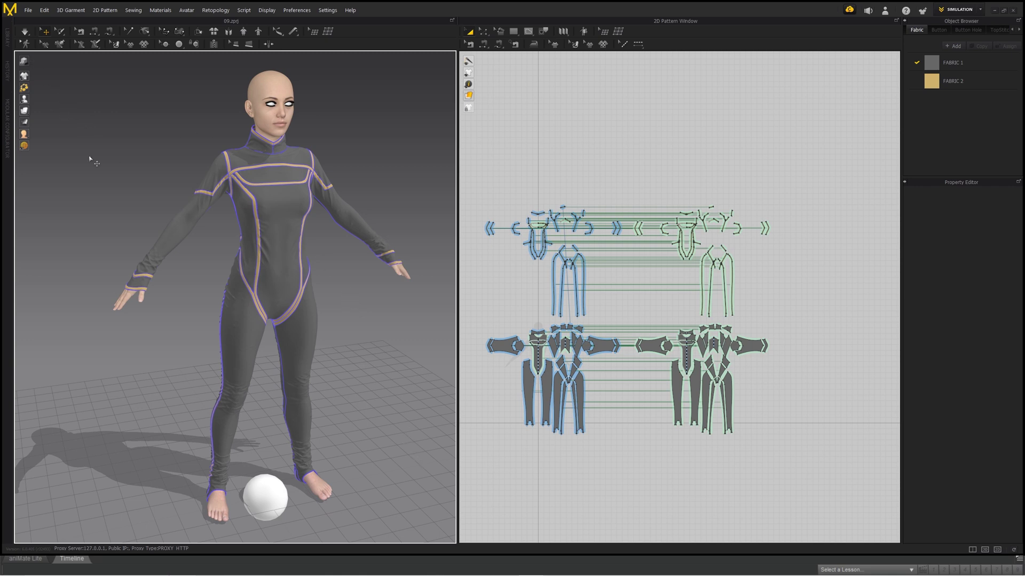
pyautogui.click(28, 10)
pyautogui.moveTo(57, 95)
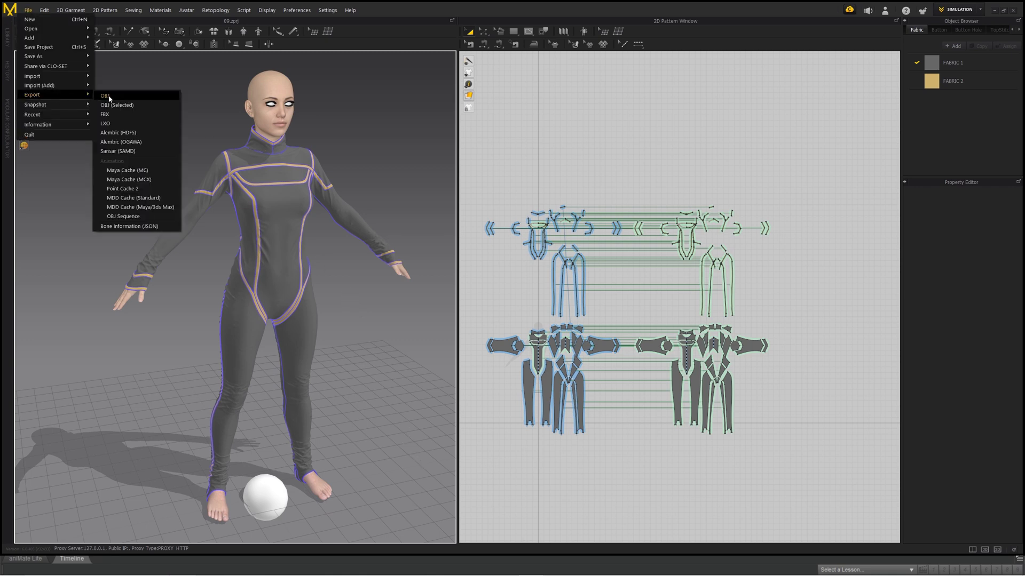
pyautogui.click(118, 95)
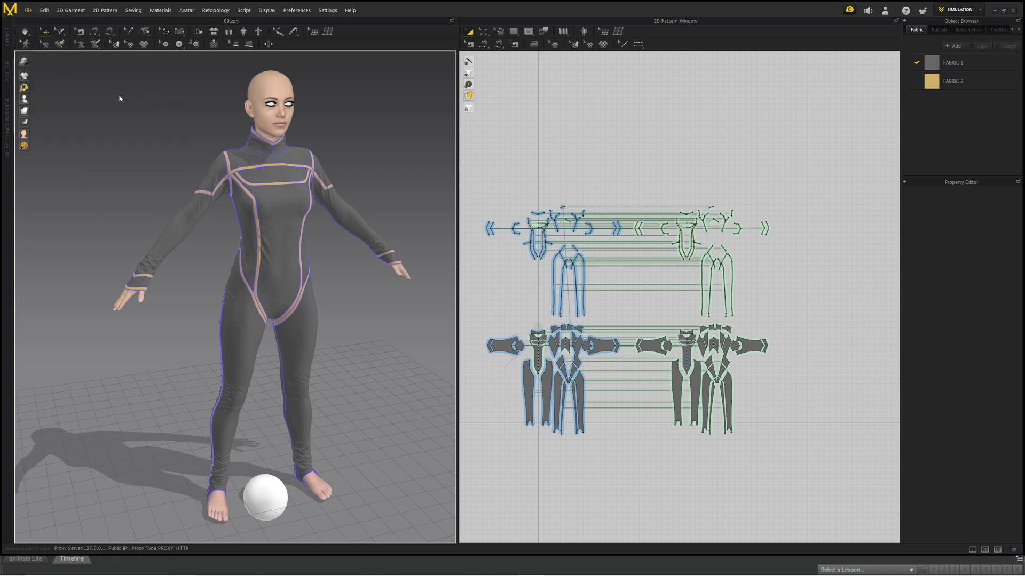
pyautogui.click(690, 398)
# - Try to export all the 2D pattern pieces as a selected OBJ over garment_04.obj, and review the OBJ export options
pyautogui.moveTo(810, 155); pyautogui.dragTo(644, 456)
pyautogui.click(614, 436)
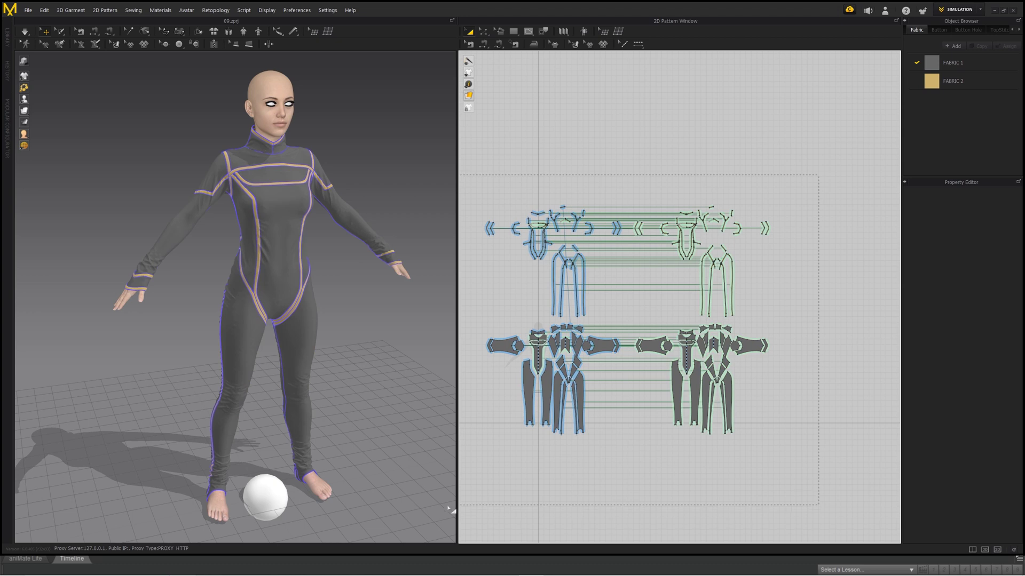
pyautogui.moveTo(469, 502); pyautogui.dragTo(469, 502)
pyautogui.click(27, 10)
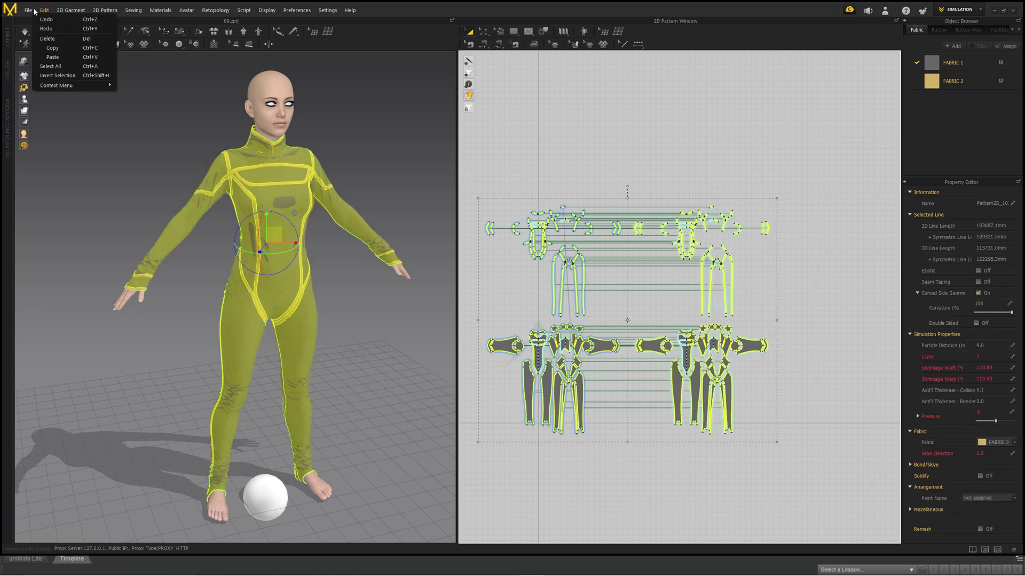
pyautogui.moveTo(57, 87)
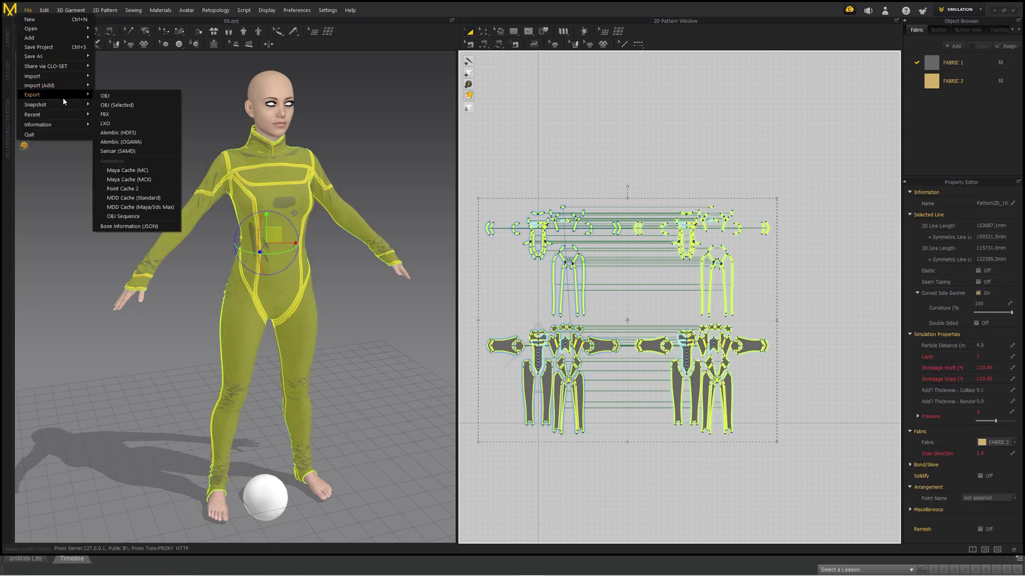
pyautogui.click(117, 105)
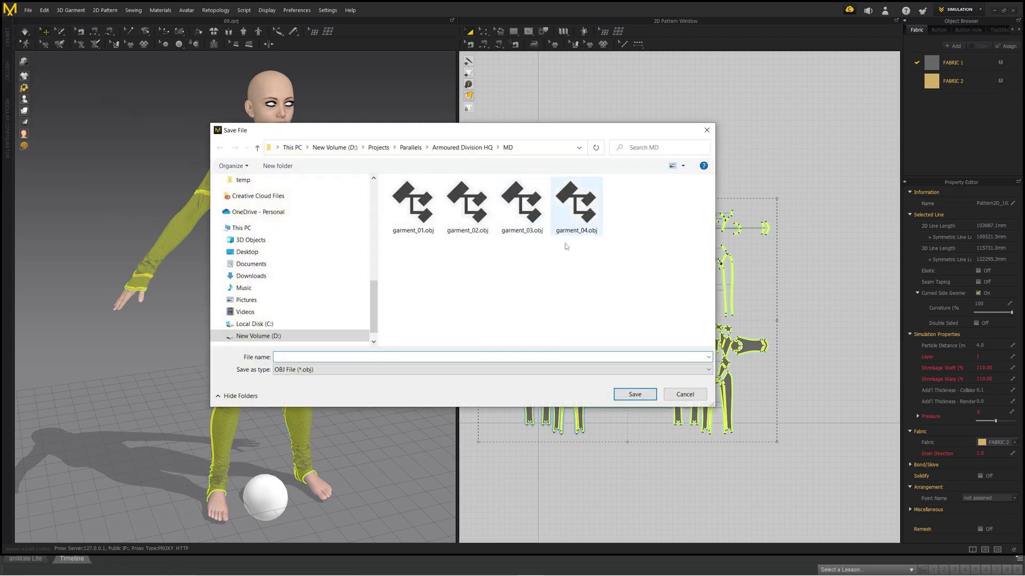
pyautogui.click(576, 205)
pyautogui.click(632, 394)
pyautogui.click(536, 294)
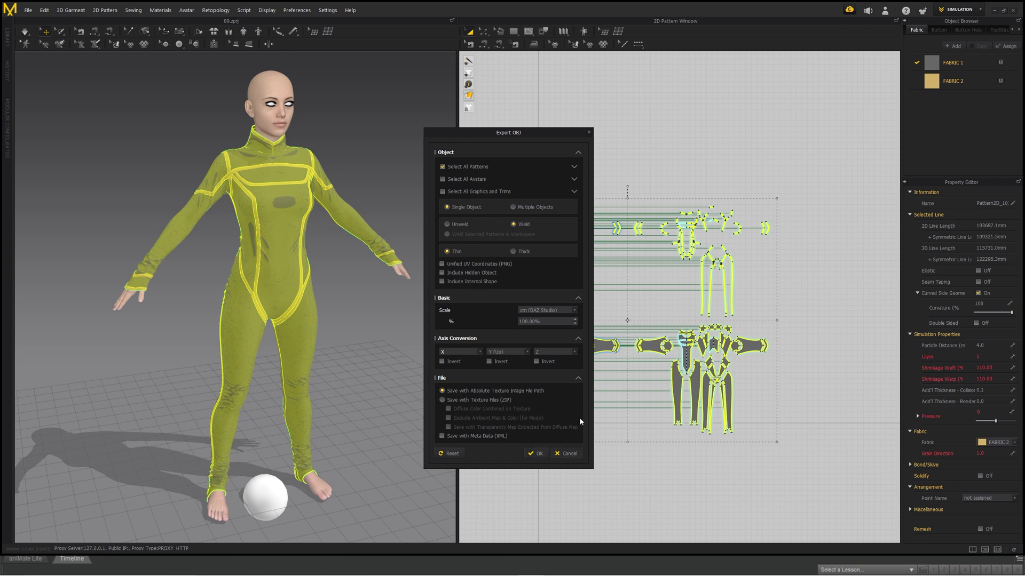
pyautogui.click(588, 133)
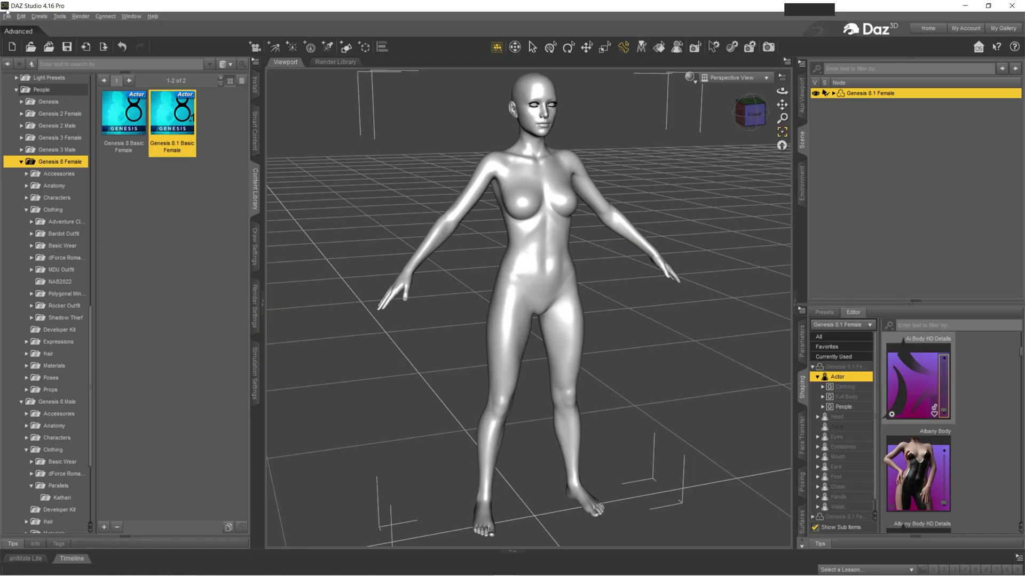
# - Switch to DAZ Studio and import garment_04.obj with the Custom preset at 100% scale
pyautogui.click(7, 16)
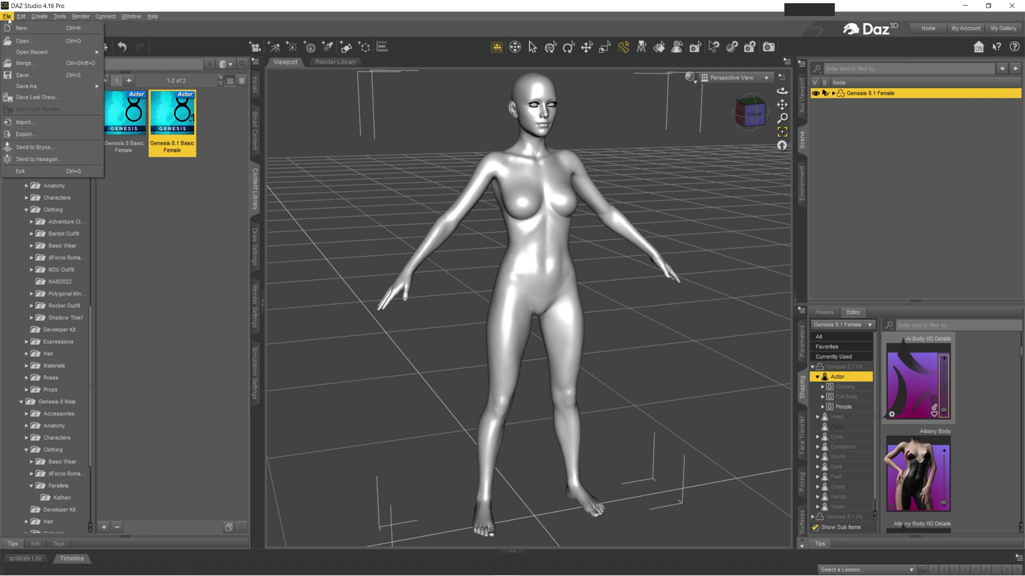
pyautogui.click(36, 125)
pyautogui.click(320, 103)
pyautogui.doubleClick(320, 103)
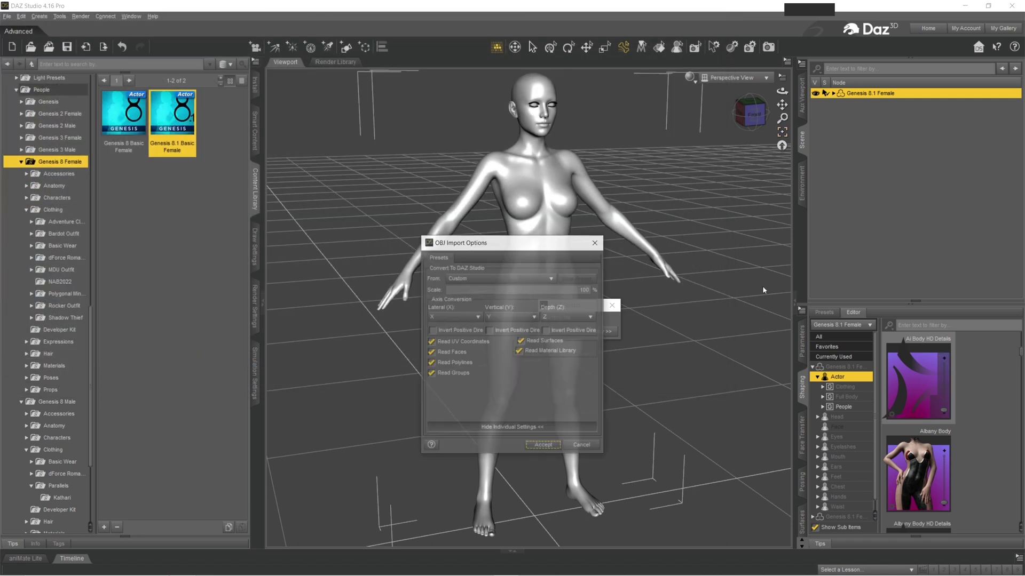
pyautogui.click(542, 446)
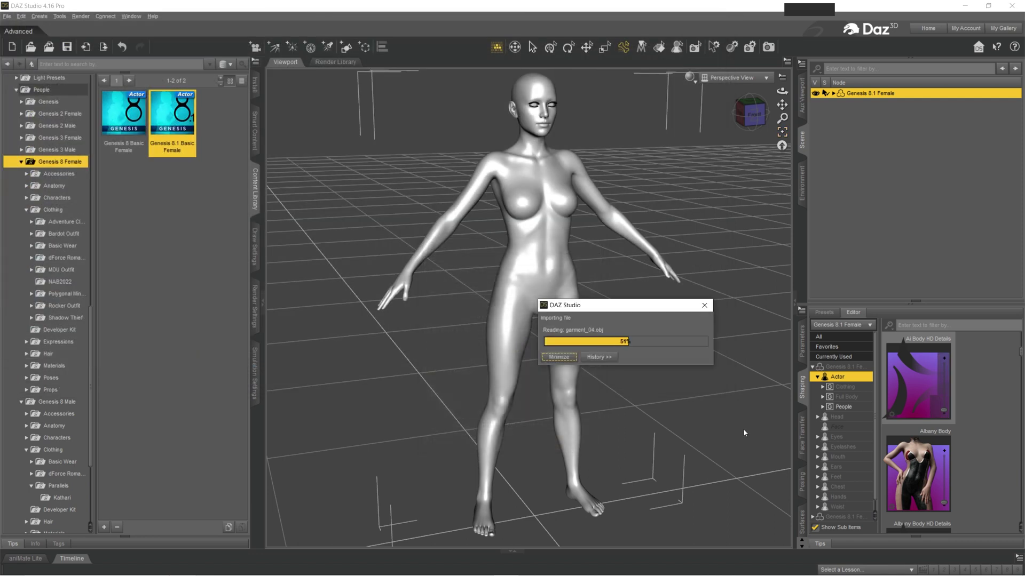
# - Try moving the figure's right hand to test whether the imported garment follows, and undo the pose
pyautogui.click(746, 124)
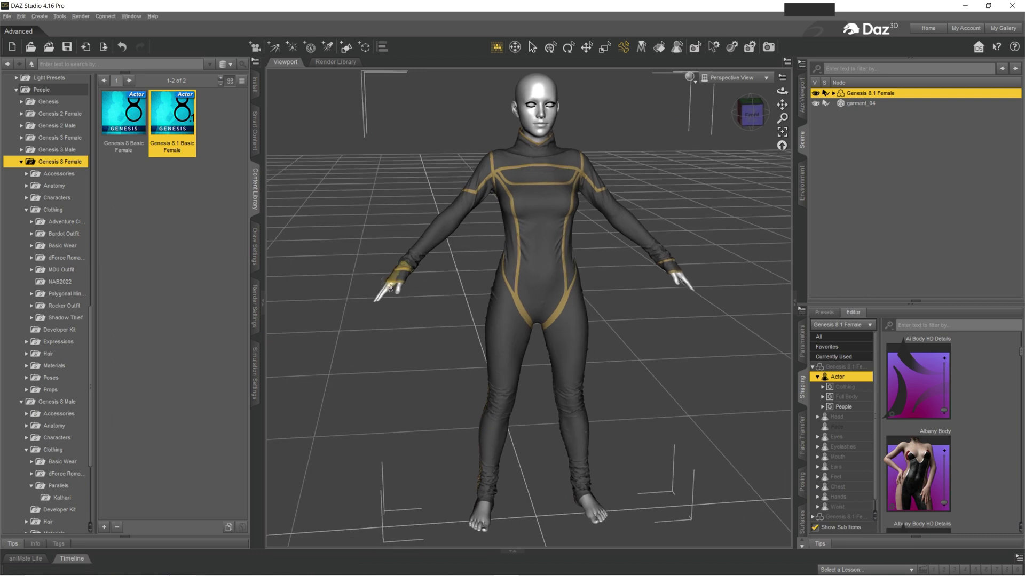
pyautogui.moveTo(388, 292); pyautogui.dragTo(474, 362)
pyautogui.hotkey('ctrl', 'z')
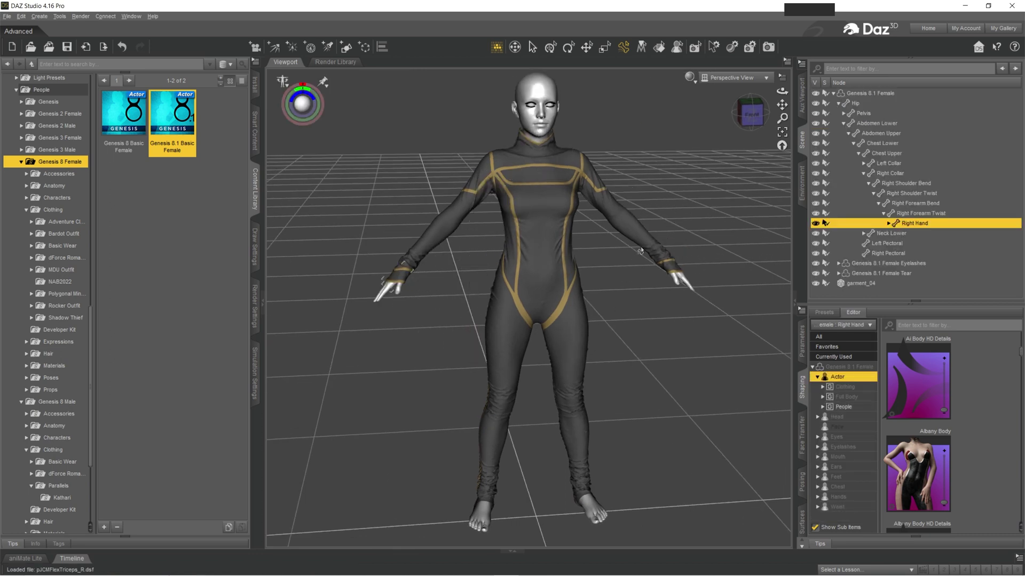
pyautogui.moveTo(749, 125); pyautogui.dragTo(758, 124)
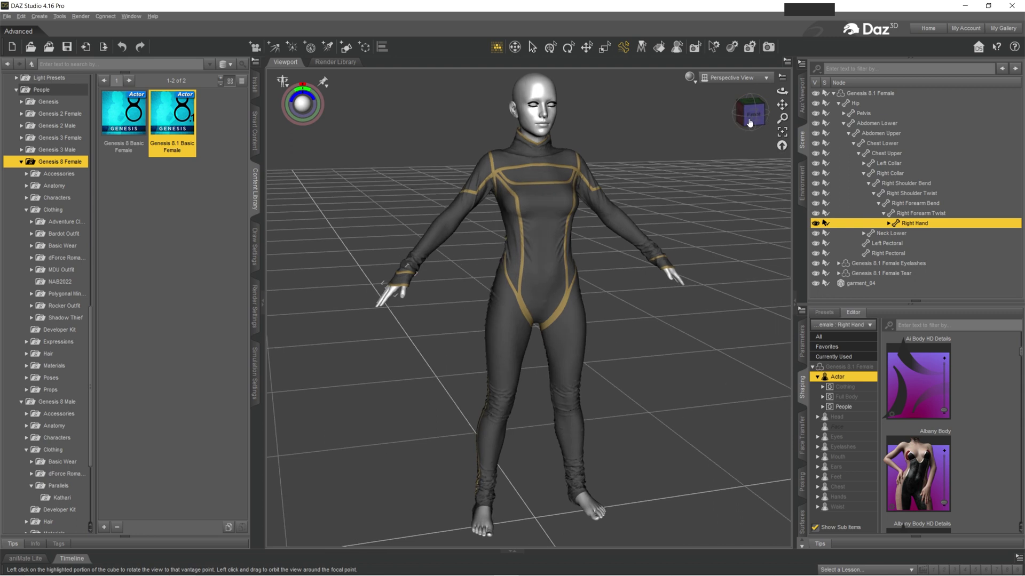
# - Open the Transfer Utility for garment_04 and set Genesis 8.1 Female as the source item
pyautogui.click(834, 93)
pyautogui.click(864, 103)
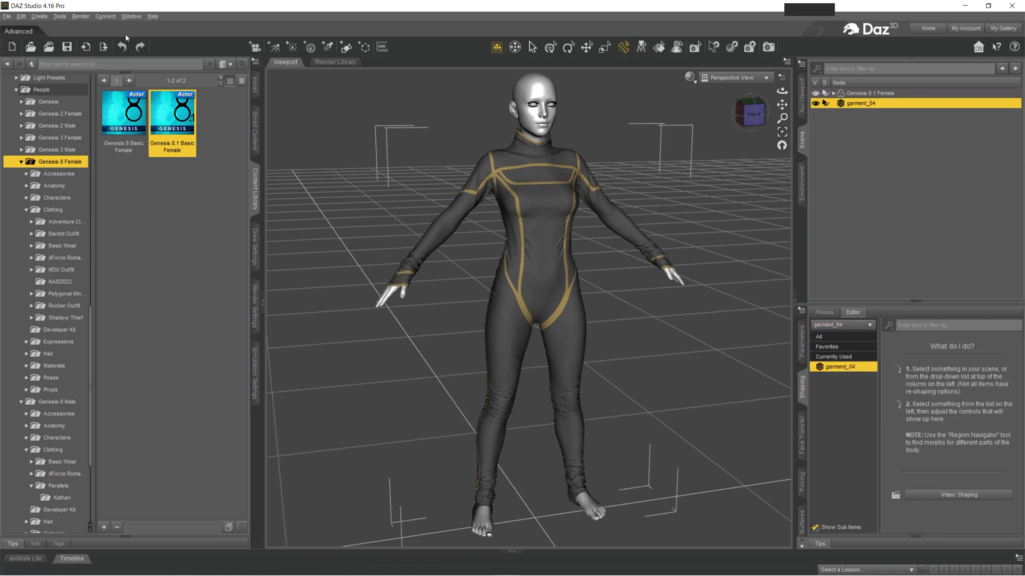
pyautogui.click(21, 16)
pyautogui.moveTo(8, 20)
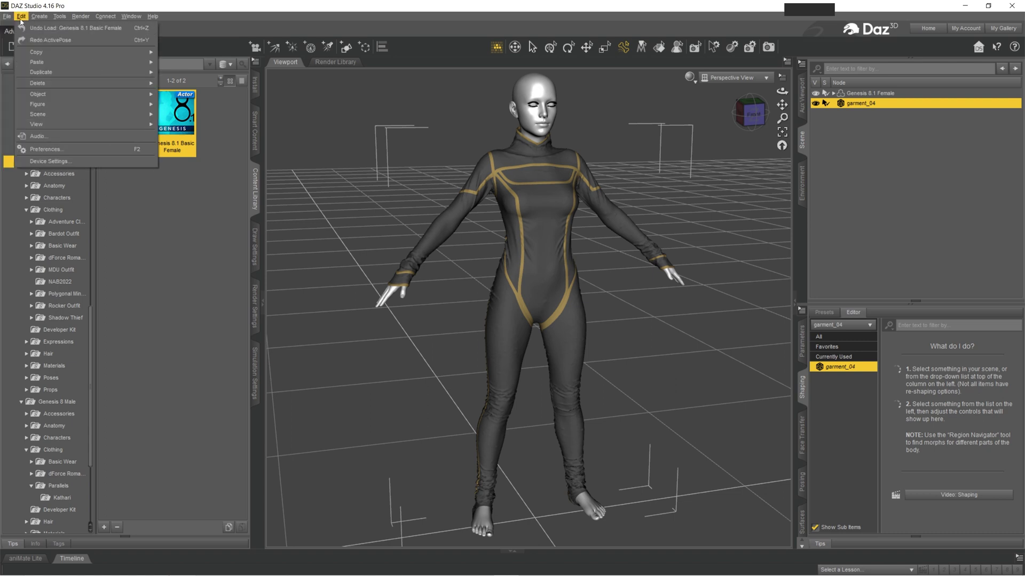
pyautogui.moveTo(45, 99)
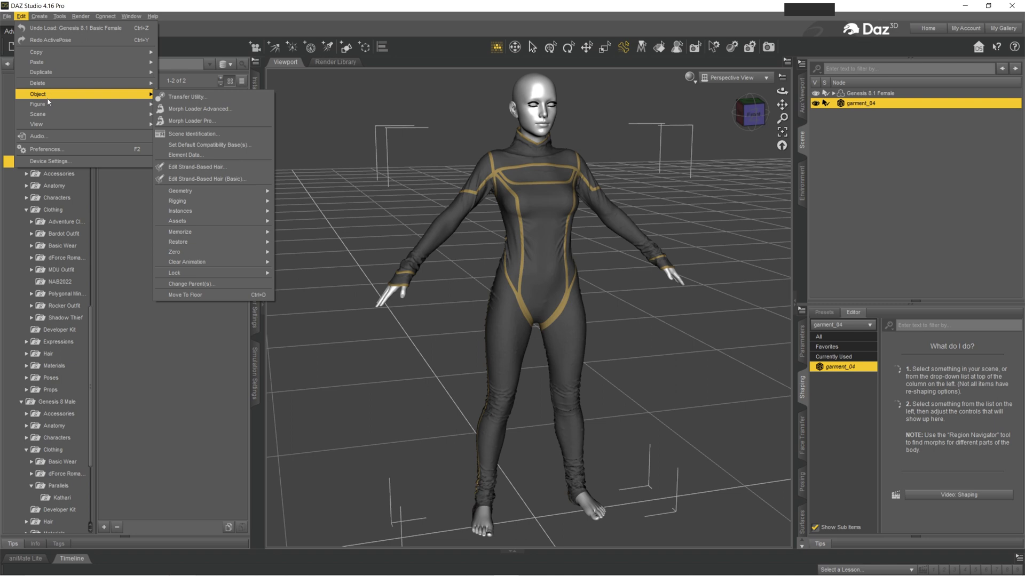
pyautogui.click(190, 99)
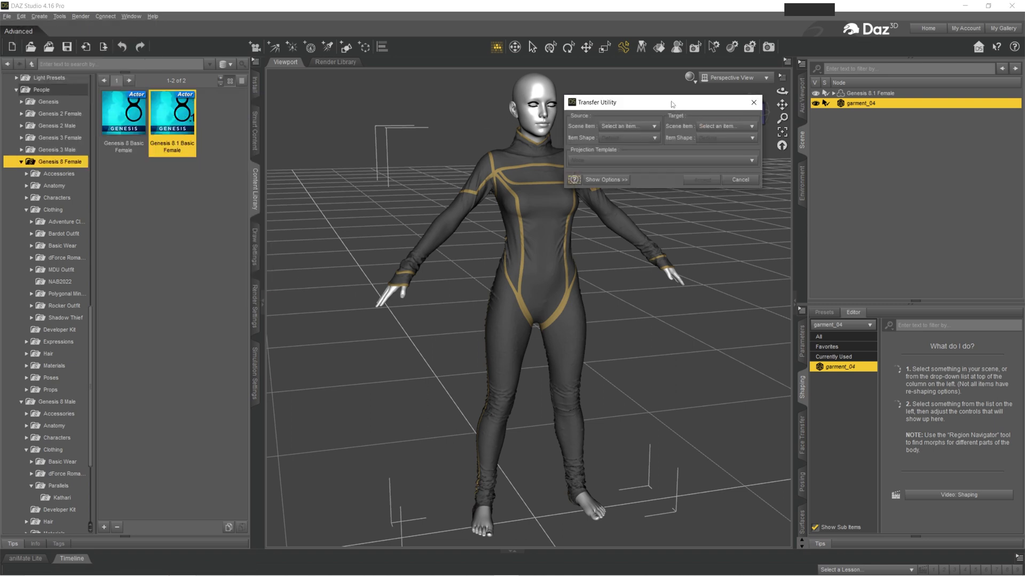
pyautogui.moveTo(673, 104); pyautogui.dragTo(703, 167)
pyautogui.click(660, 189)
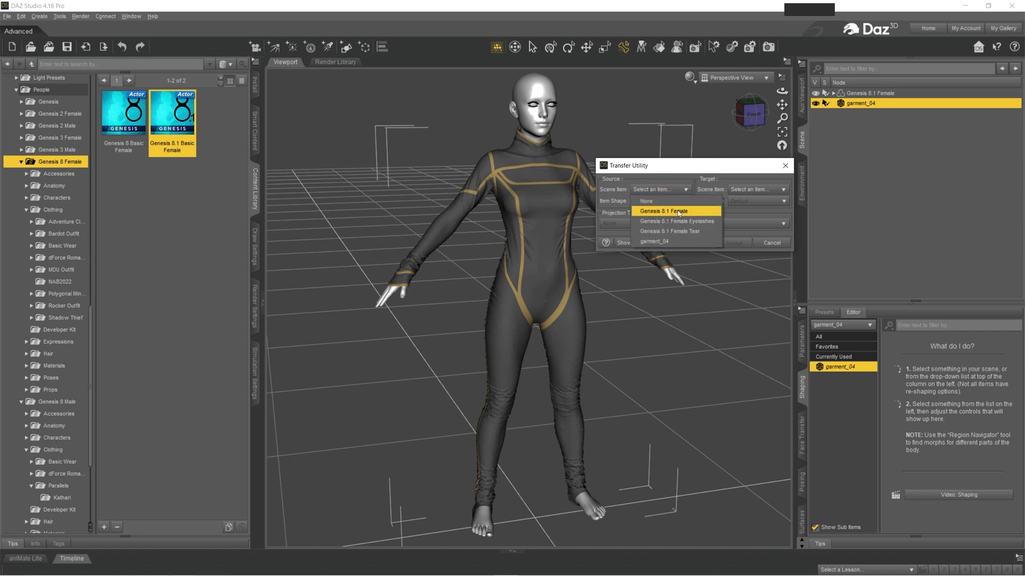
pyautogui.click(679, 212)
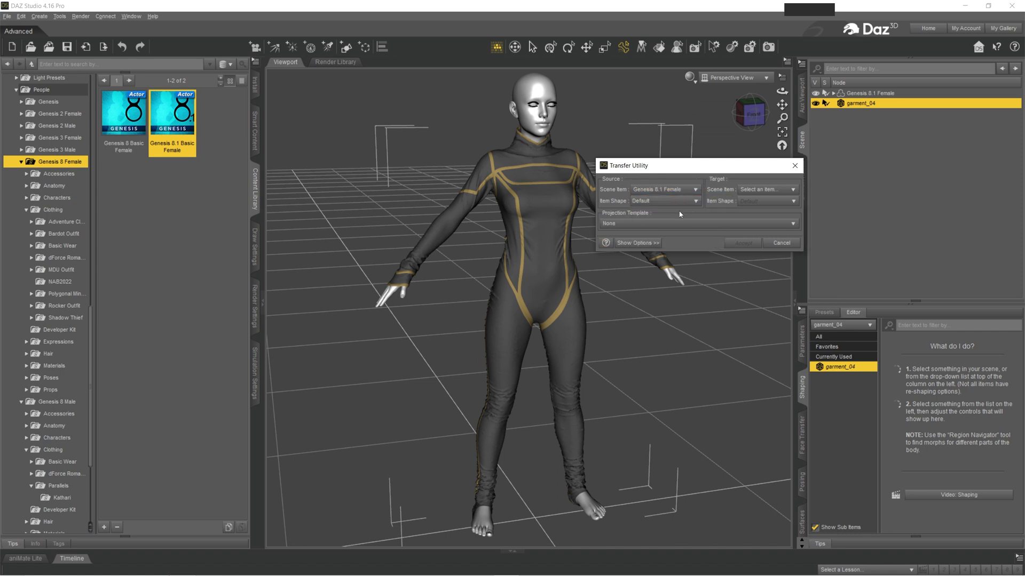
# - Set garment_04 as the transfer target with the Full-Body projection template and run the transfer
pyautogui.click(759, 190)
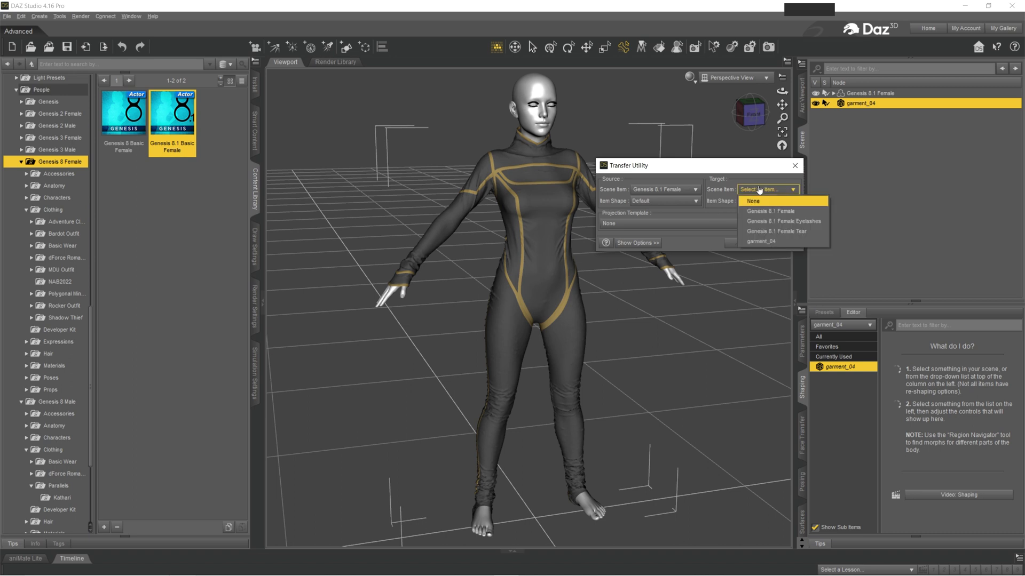
pyautogui.click(777, 244)
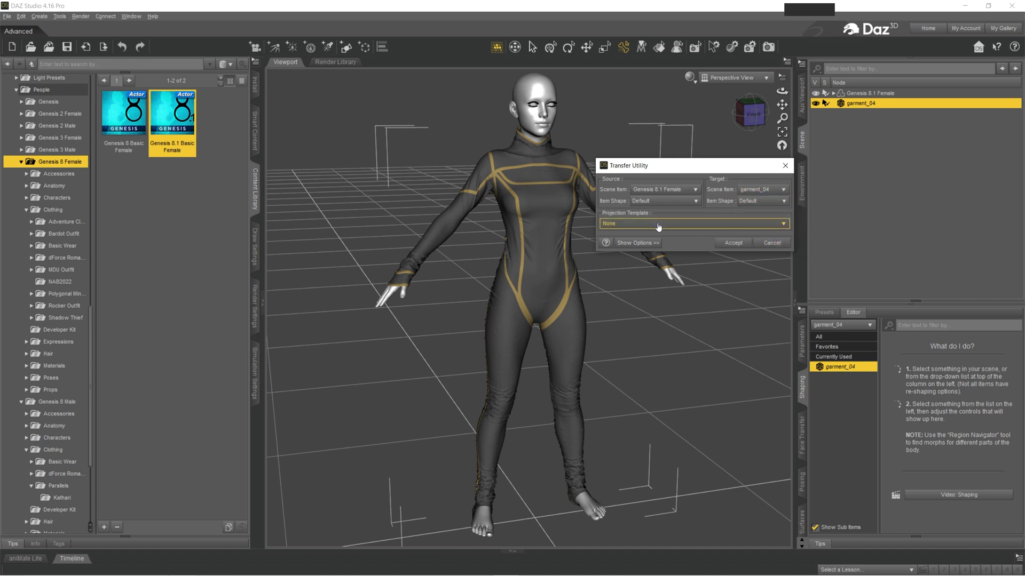
pyautogui.click(657, 224)
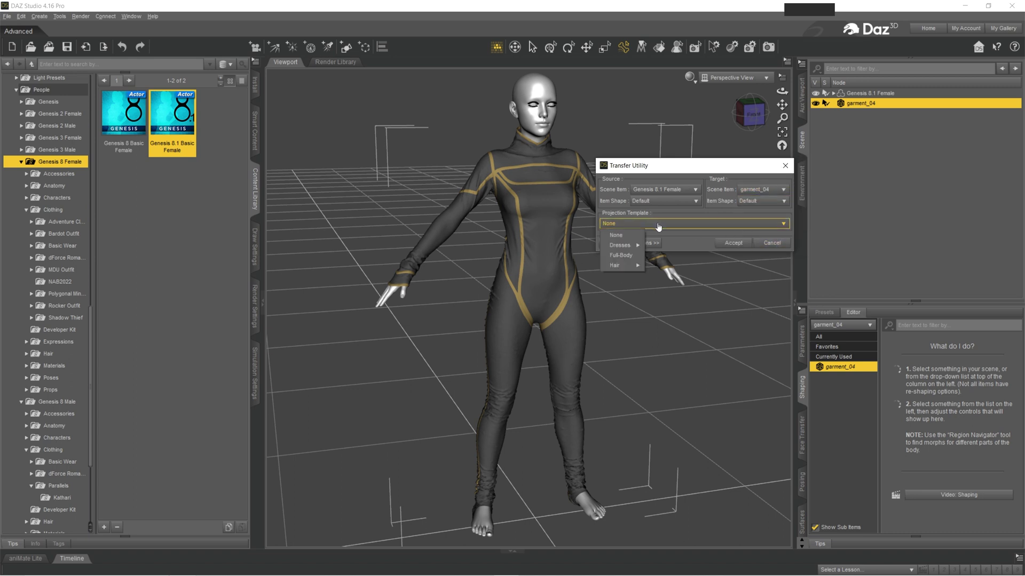
pyautogui.click(617, 257)
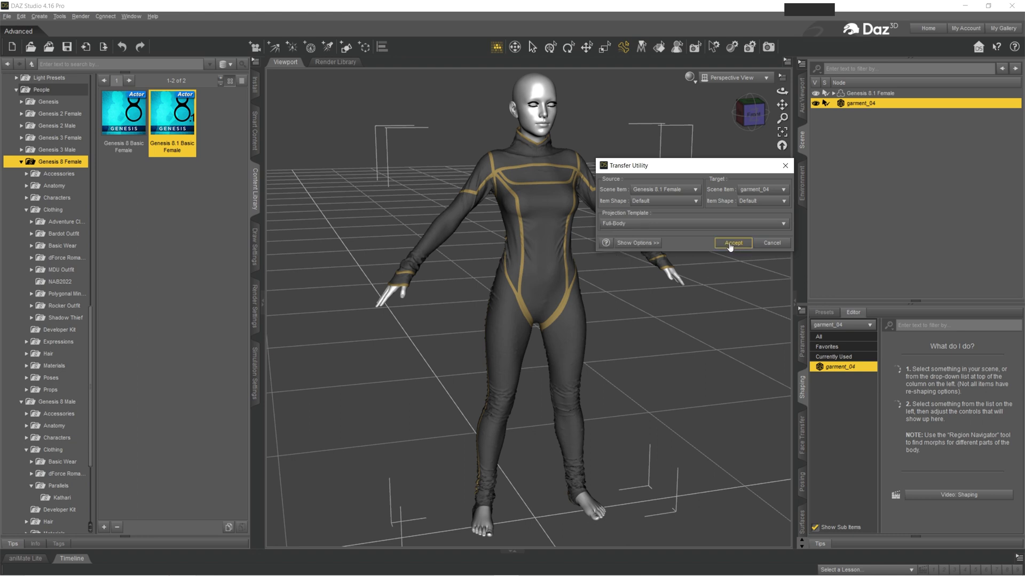
pyautogui.click(731, 243)
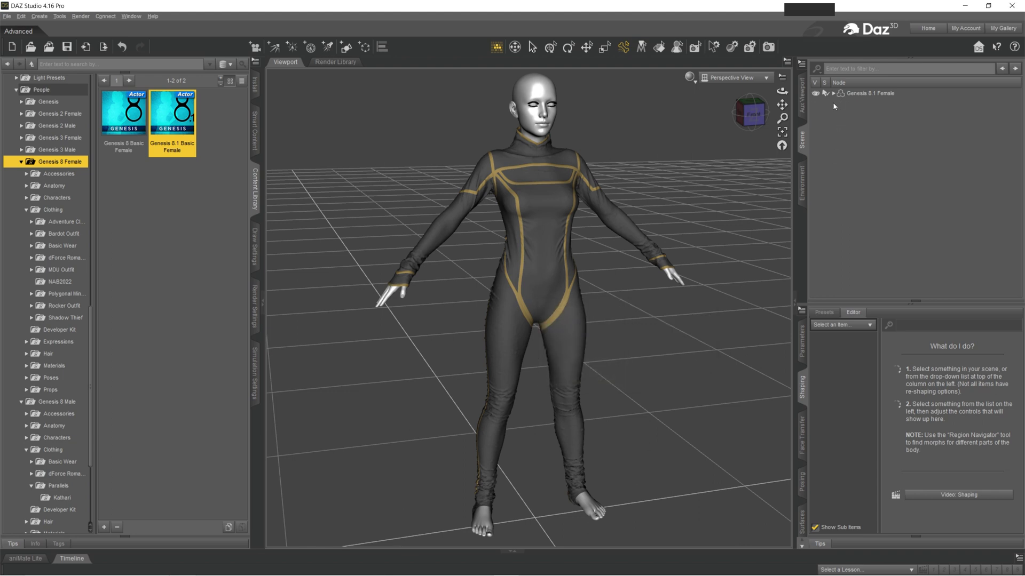
# - Test-pose the figure's right hand and left foot to check whether garment_04 follows, and undo the poses
pyautogui.click(833, 93)
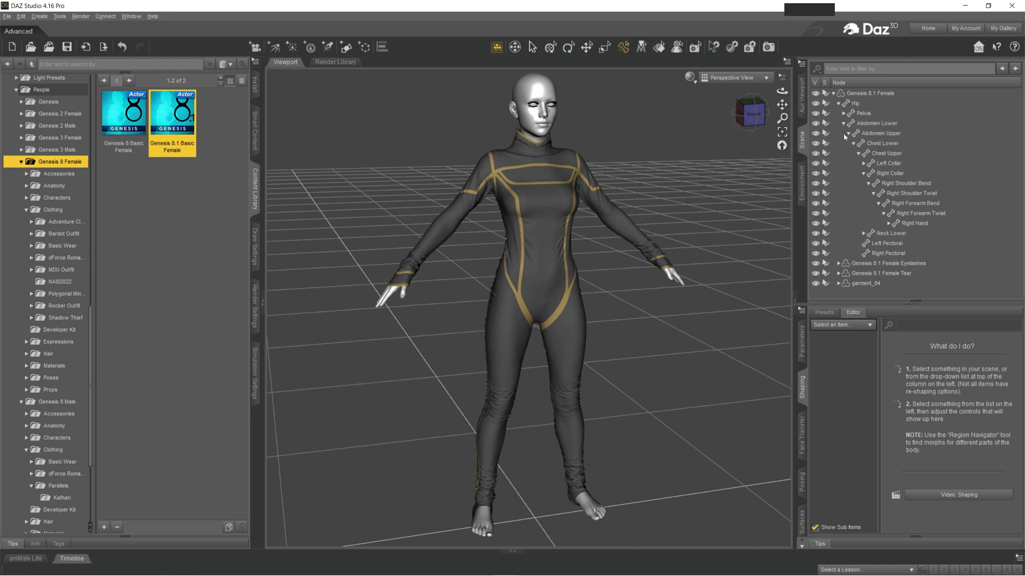
pyautogui.click(860, 283)
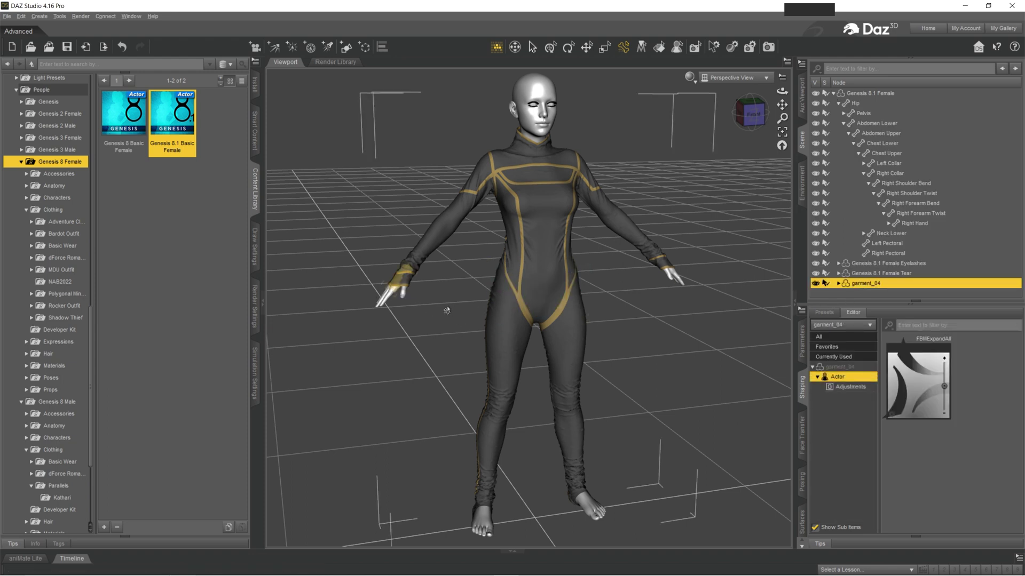
pyautogui.moveTo(398, 294); pyautogui.dragTo(376, 296)
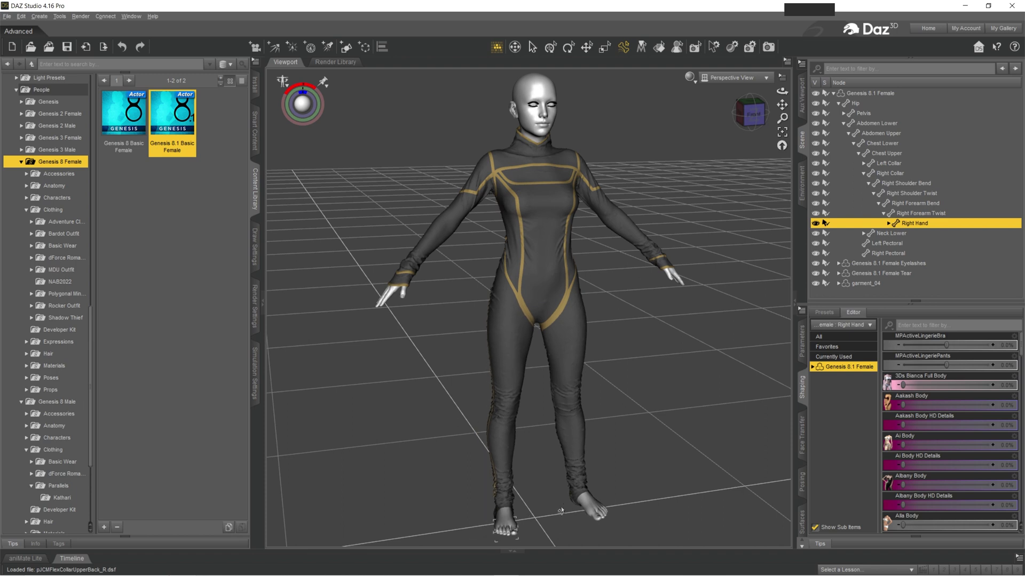
pyautogui.click(582, 506)
pyautogui.moveTo(581, 507); pyautogui.dragTo(527, 508)
pyautogui.hotkey('ctrl', 'z')
pyautogui.hotkey('ctrl', 'z')
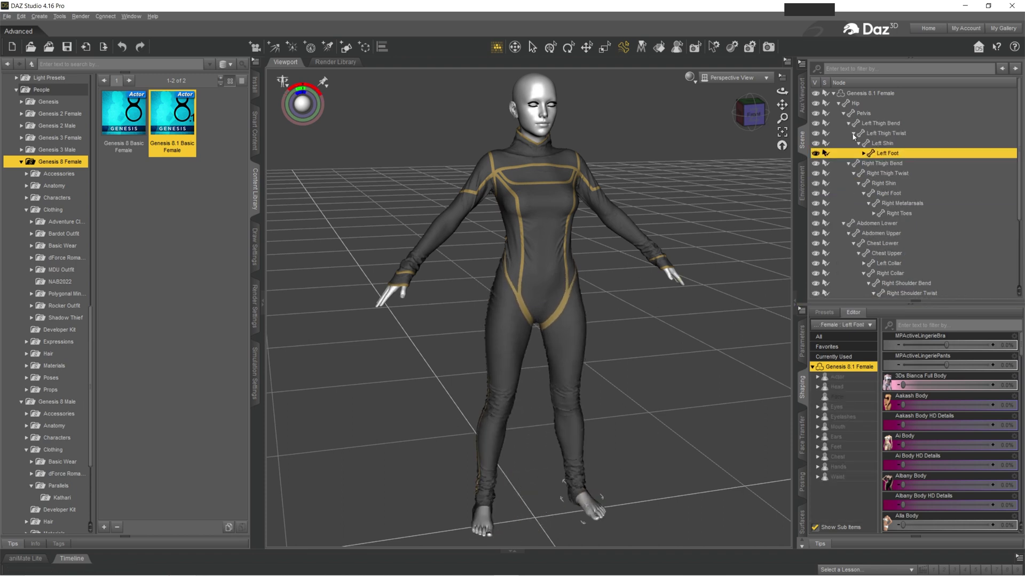
# - Select garment_04 in the scene and create a sub-folder named Parallels in the Genesis 8 Female Clothing folder
pyautogui.click(838, 103)
pyautogui.click(874, 134)
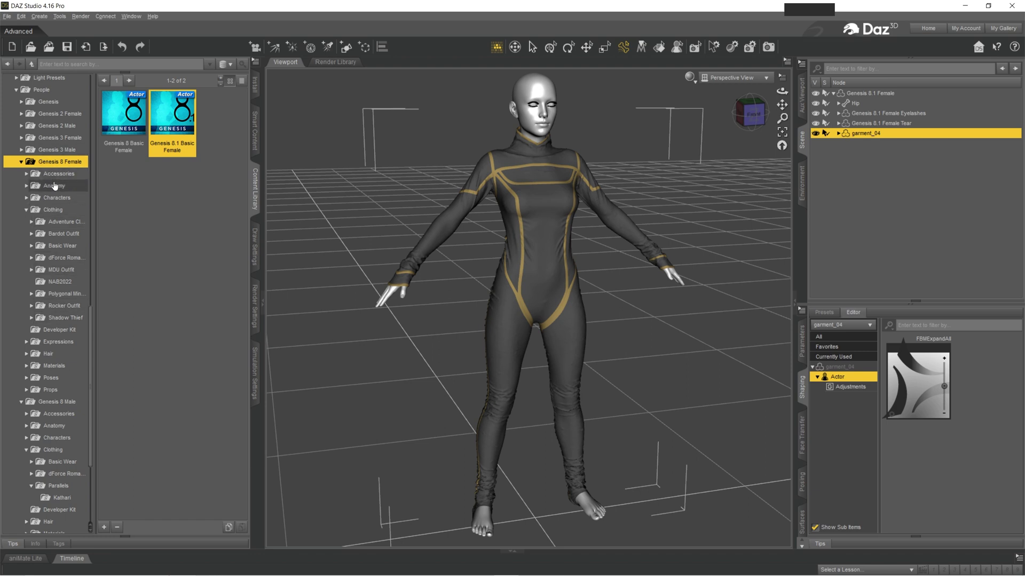
pyautogui.click(54, 213)
pyautogui.rightClick(54, 213)
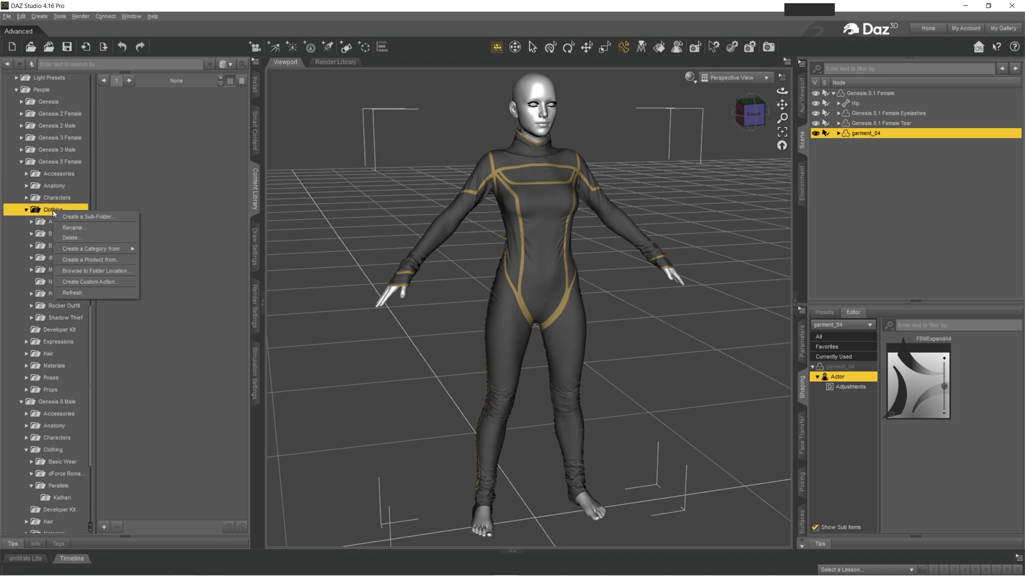
pyautogui.click(87, 218)
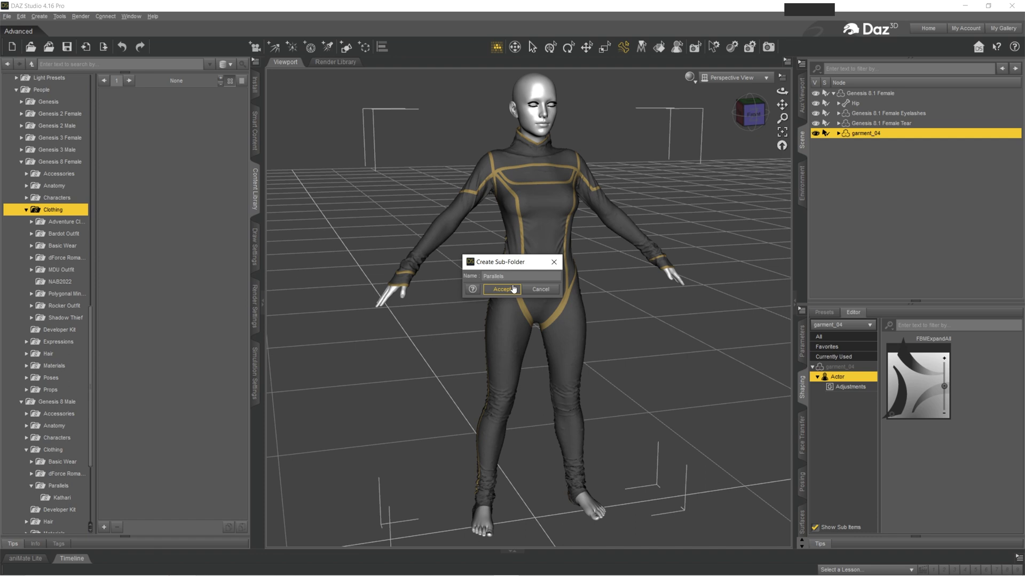
pyautogui.click(513, 289)
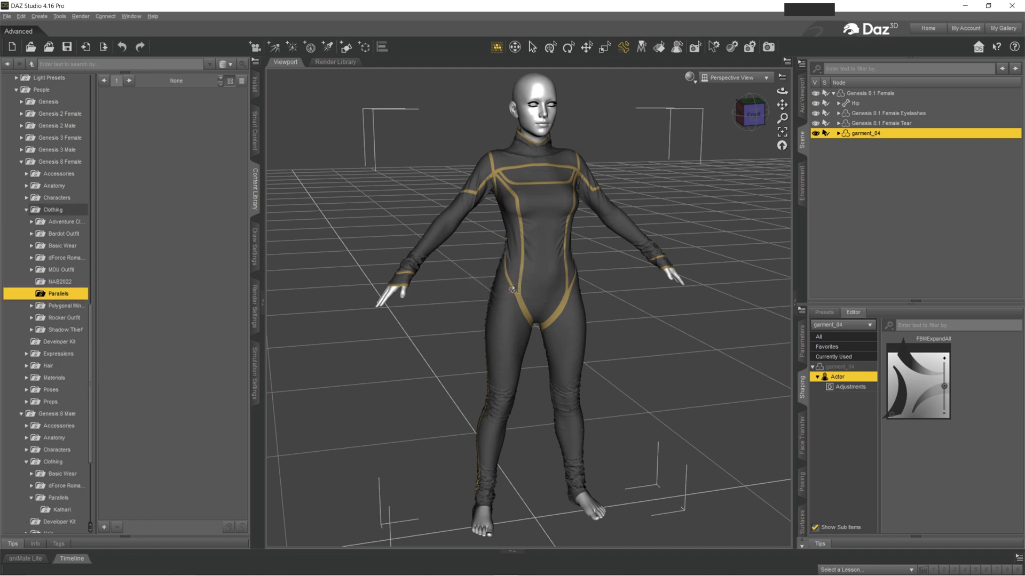
# - Examine the disk location of the Genesis 8 Female Parallels folder in File Explorer and close the window
pyautogui.rightClick(59, 297)
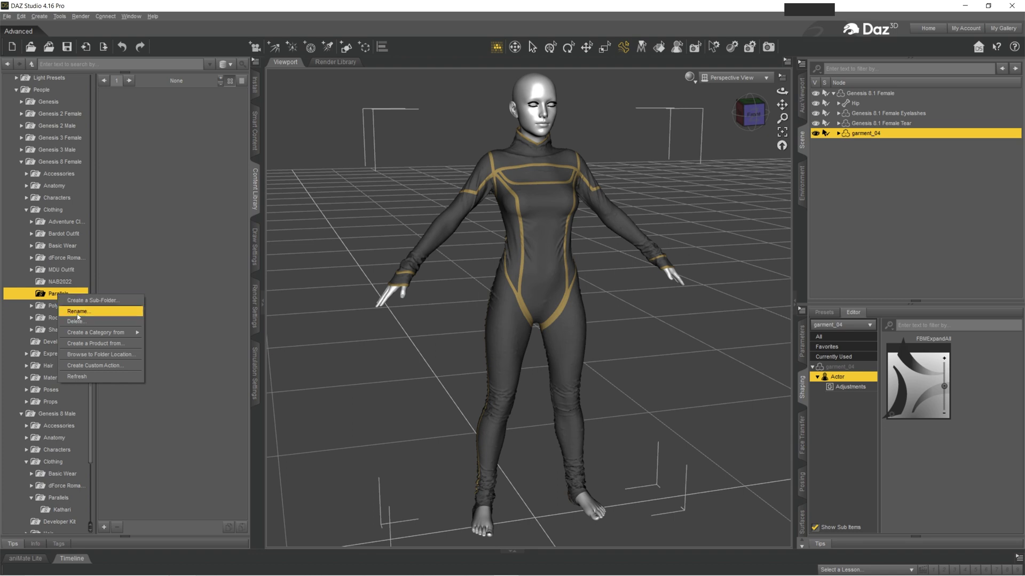
pyautogui.click(117, 356)
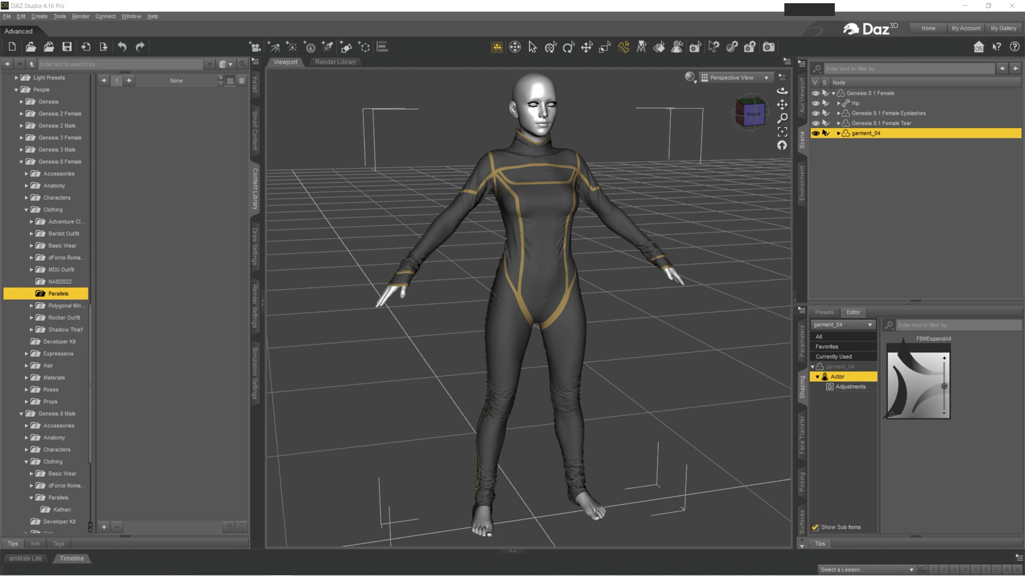
pyautogui.moveTo(1023, 96); pyautogui.dragTo(402, 136)
pyautogui.click(683, 207)
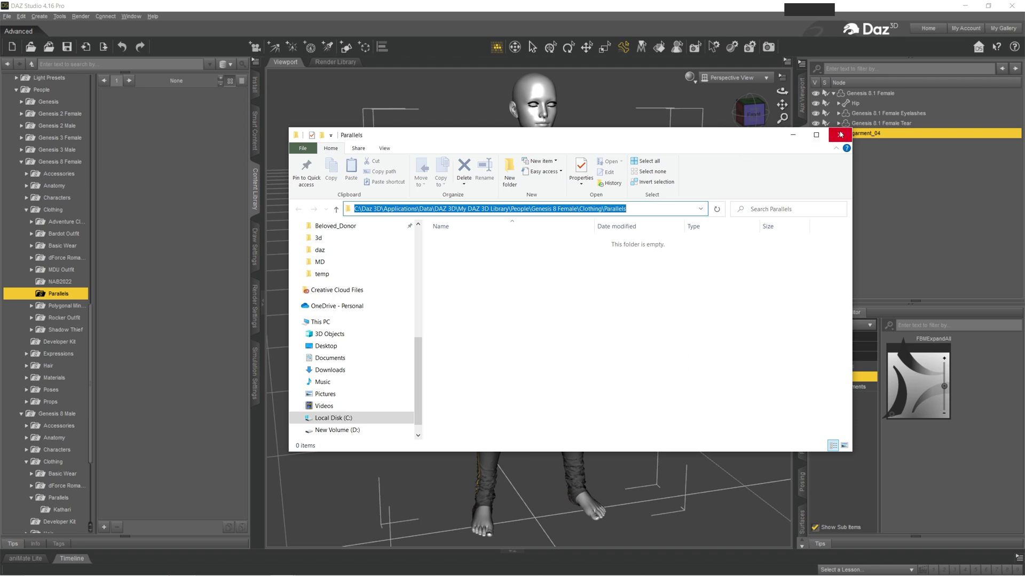
pyautogui.click(840, 134)
# - Save garment_04 as a Figure/Prop support asset named Paragon_Female_01 in the Genesis 8 Female Clothing/Parallels folder
pyautogui.click(12, 19)
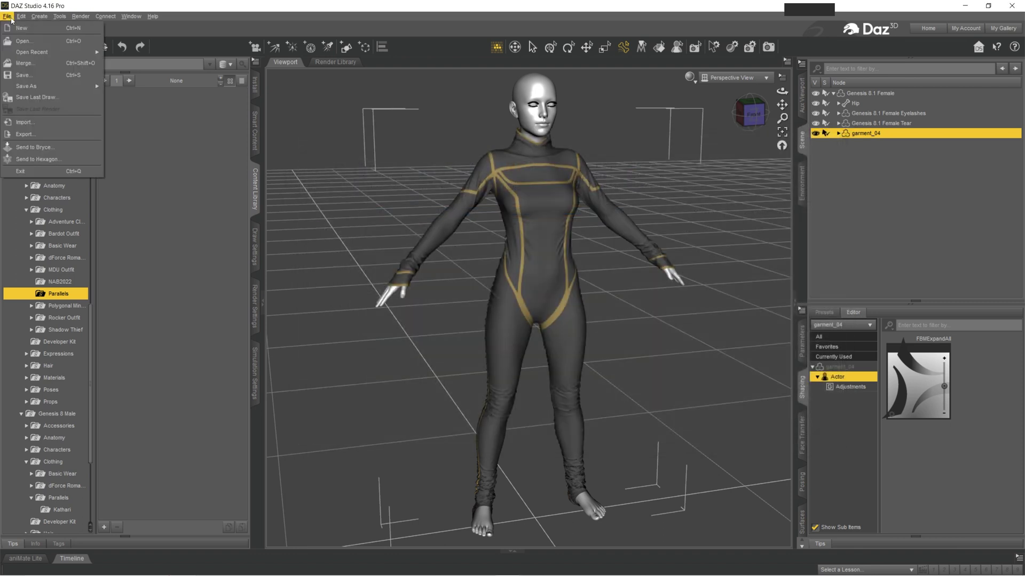
pyautogui.moveTo(23, 18)
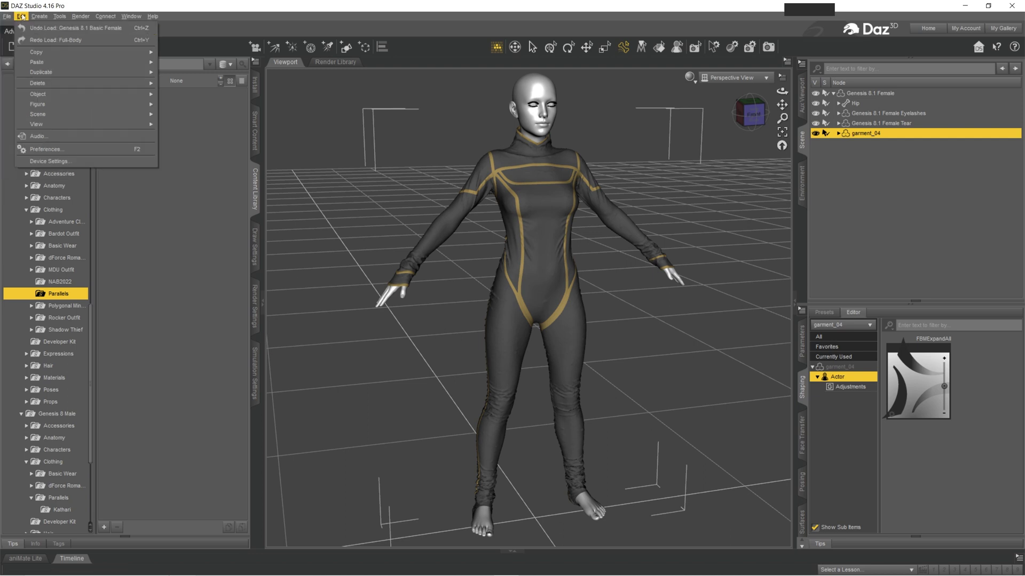
pyautogui.moveTo(39, 86)
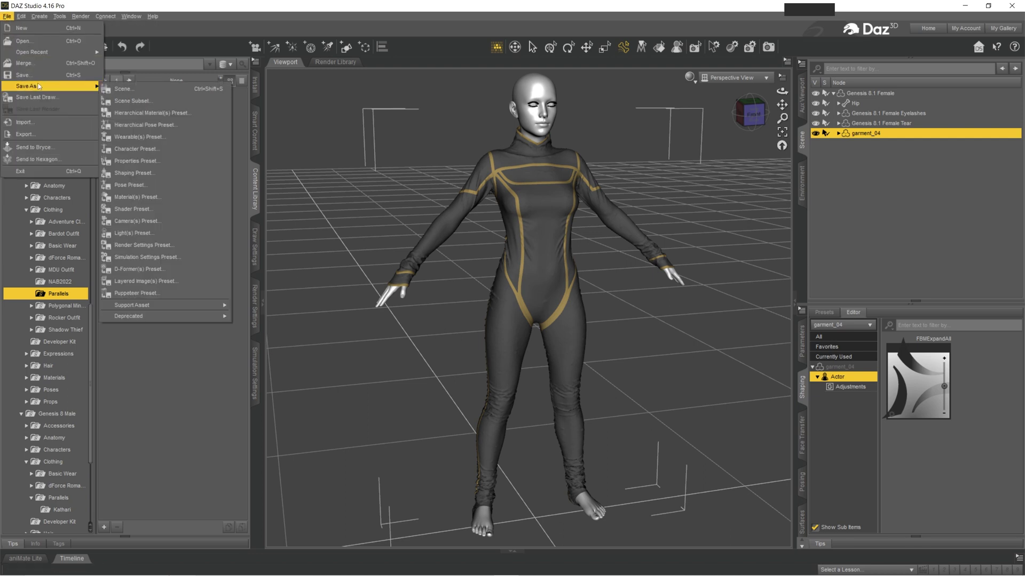
pyautogui.moveTo(191, 309)
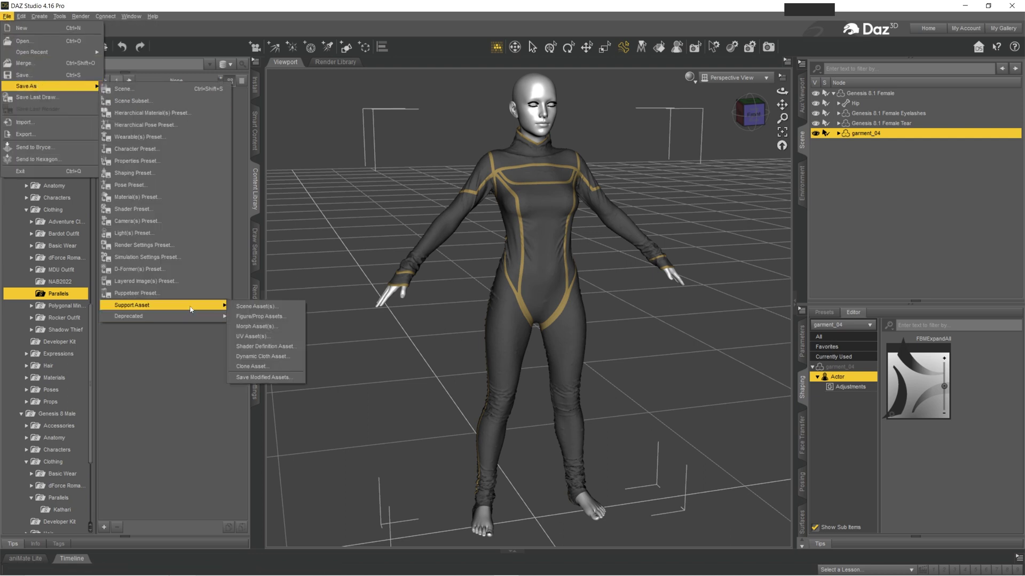
pyautogui.click(261, 321)
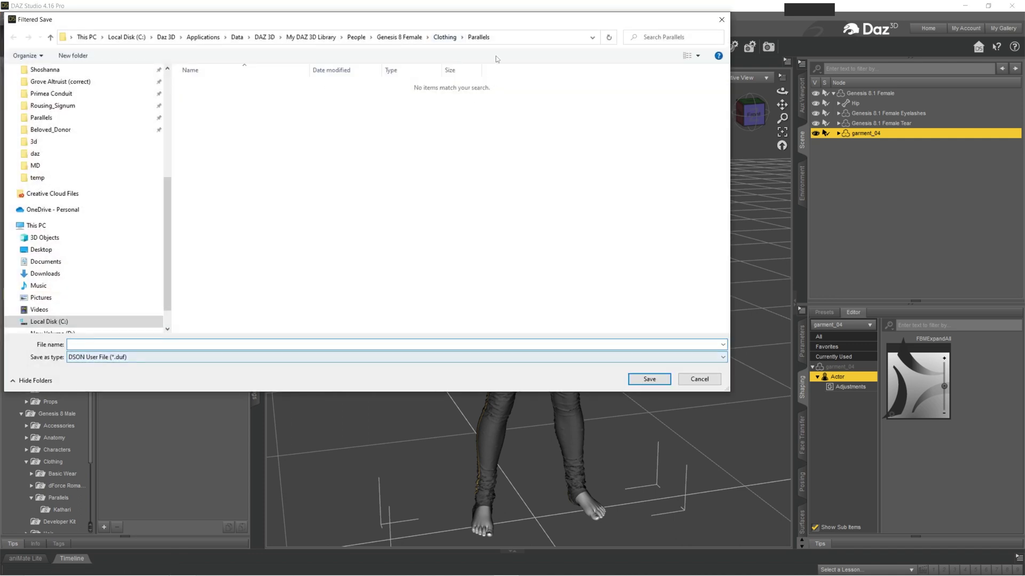
pyautogui.click(503, 38)
pyautogui.click(504, 39)
pyautogui.press('Escape')
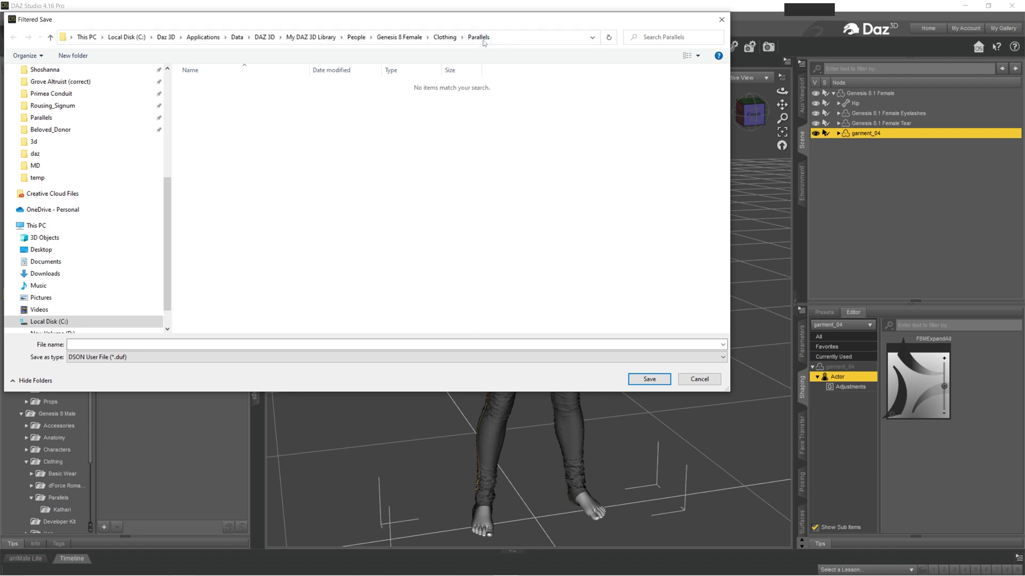
pyautogui.click(130, 346)
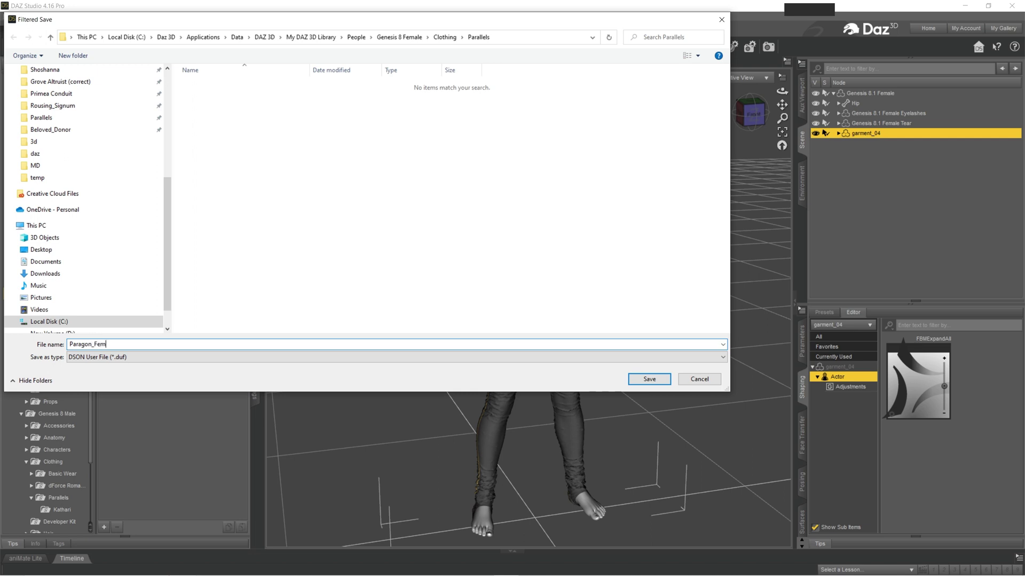
pyautogui.press('Return')
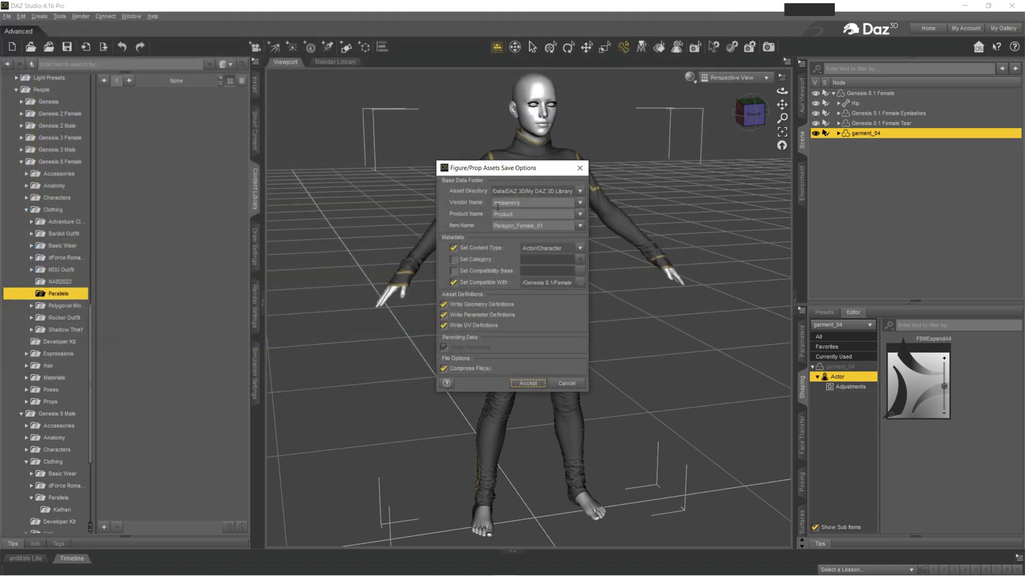
# - Set the asset directory to the Documents DAZ 3D/Studio/My Library folder and the product name to Parallels
pyautogui.click(578, 191)
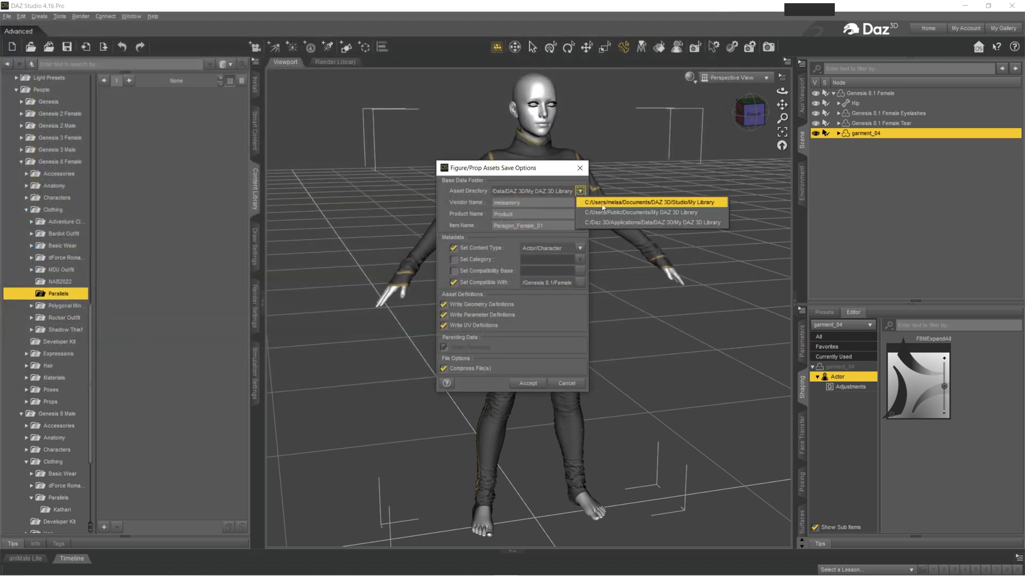
pyautogui.click(602, 205)
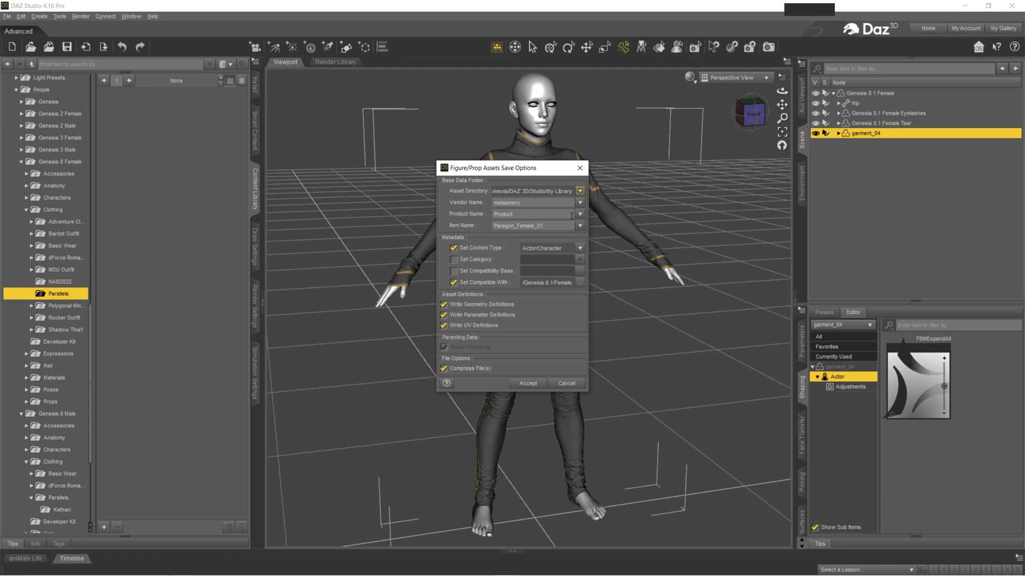
pyautogui.doubleClick(515, 215)
pyautogui.write('Parallels')
# - Set the asset's content type to Follower/Wardrobe/Full-Body and accept the save options
pyautogui.click(578, 249)
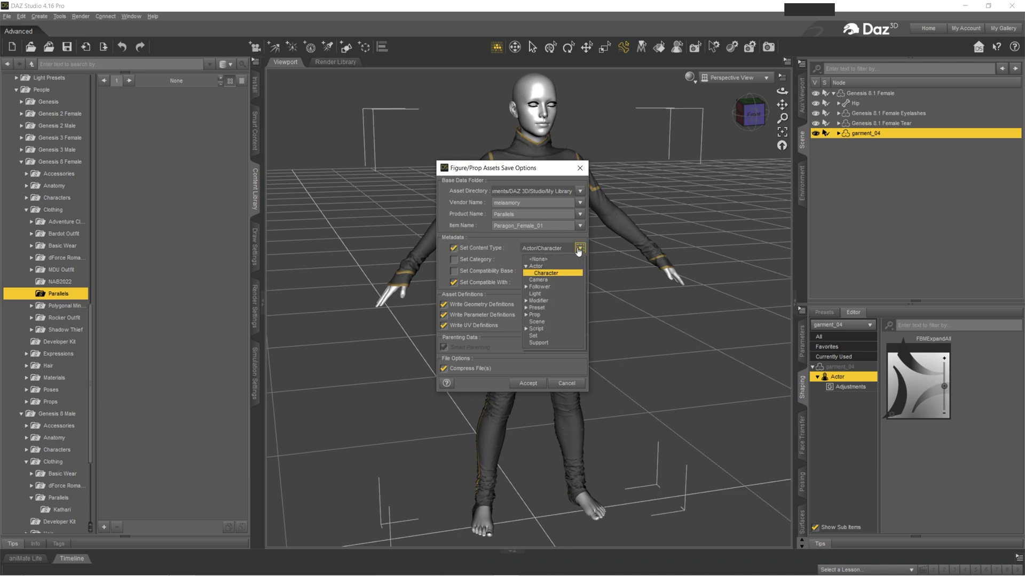
pyautogui.click(548, 287)
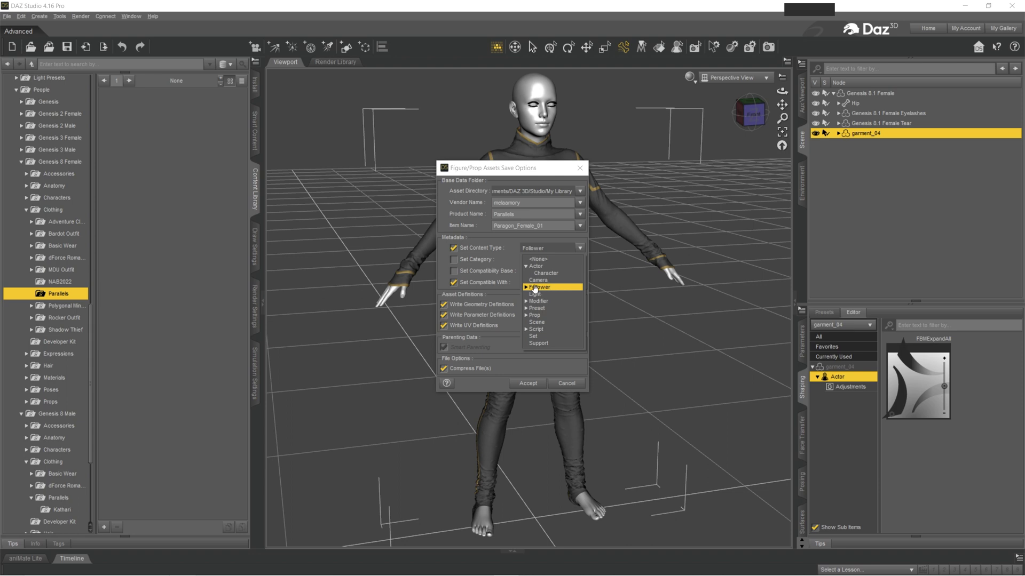
pyautogui.click(531, 289)
pyautogui.click(549, 316)
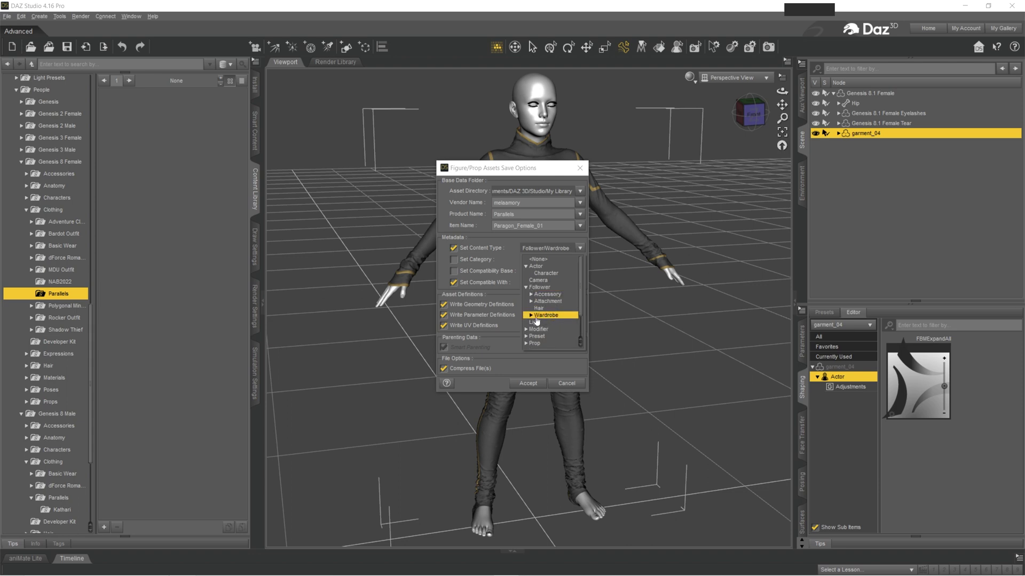
pyautogui.click(531, 316)
pyautogui.click(554, 337)
pyautogui.click(528, 386)
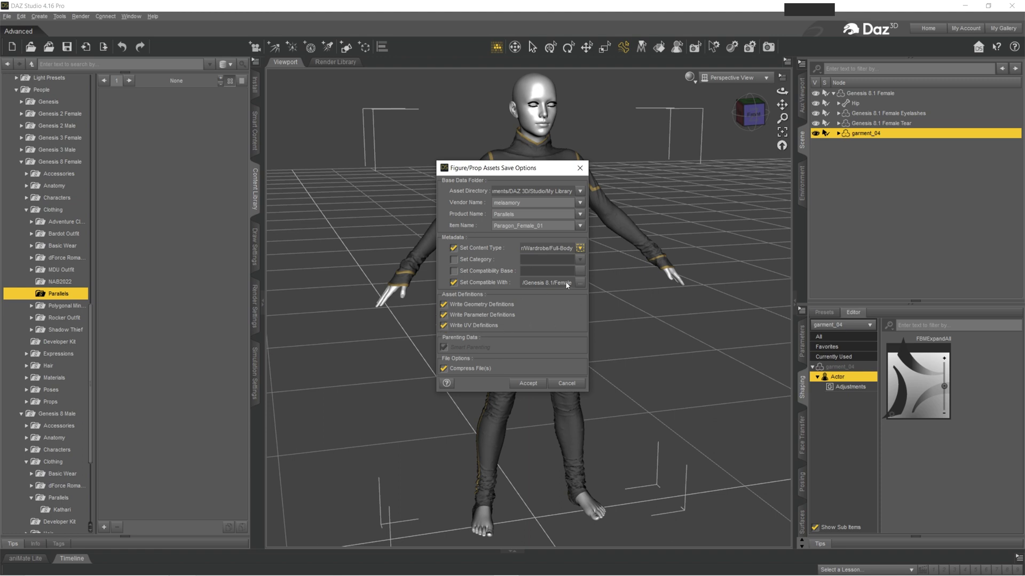
pyautogui.click(527, 384)
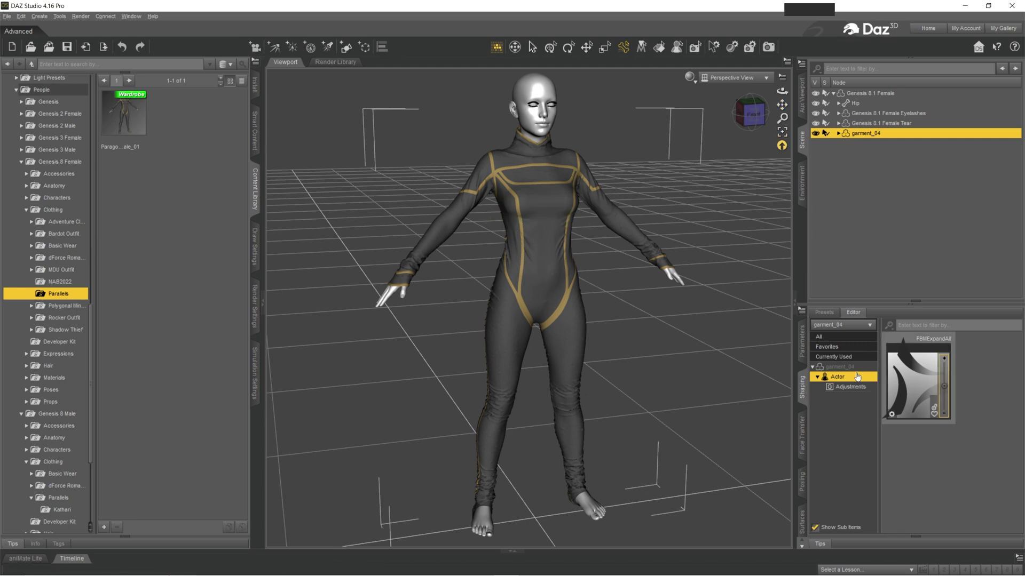
# - Delete the Genesis 8.1 Female figure together with its fitted garment from the scene
pyautogui.click(870, 93)
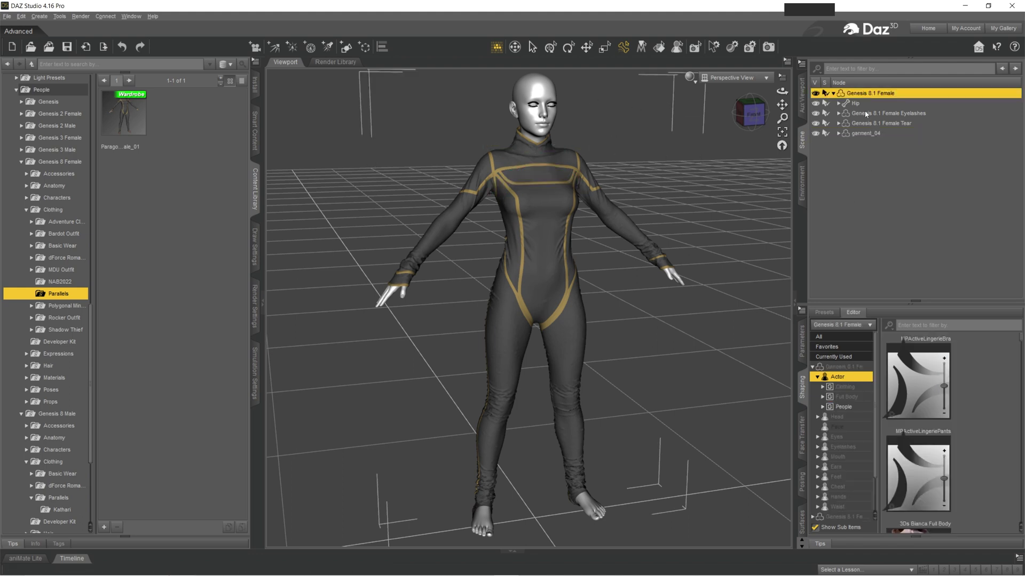
pyautogui.moveTo(750, 113); pyautogui.dragTo(732, 113)
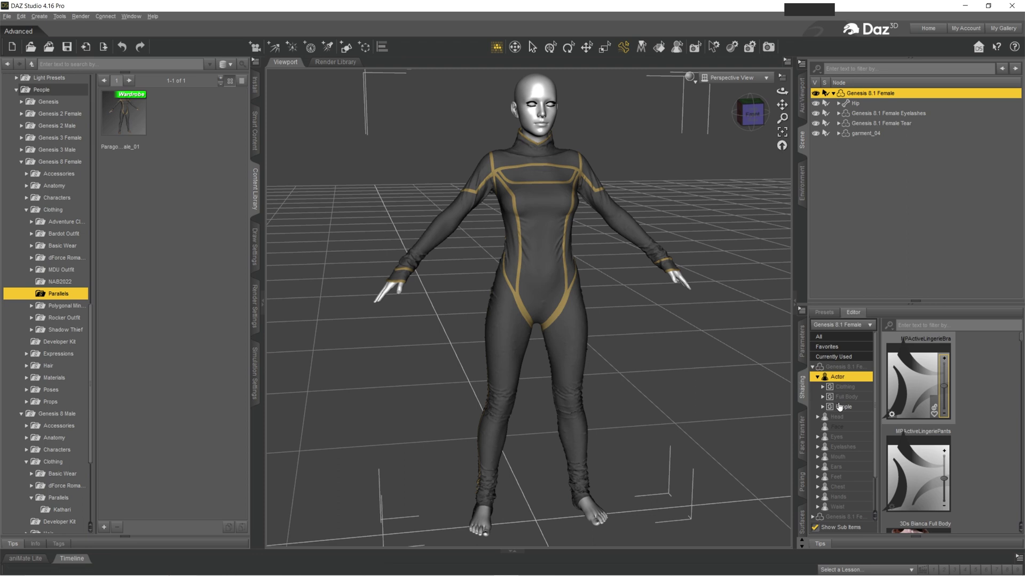
pyautogui.scroll(-3, 992, 418)
pyautogui.scroll(-6, 993, 421)
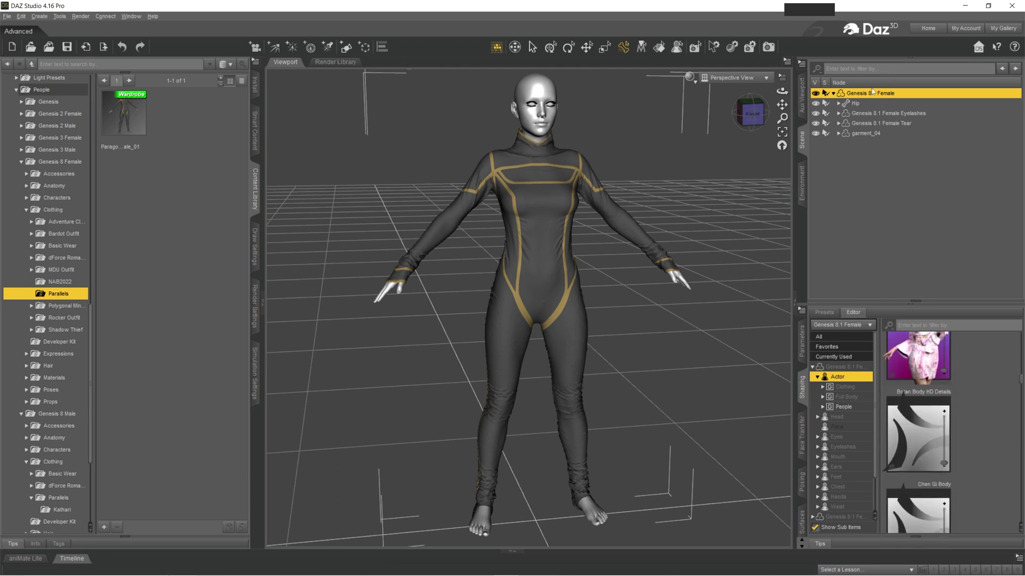
pyautogui.press('Delete')
# - Load the Victoria 8.1 character and apply the saved Paragon_Female_01 garment from the Parallels folder to it
pyautogui.click(28, 197)
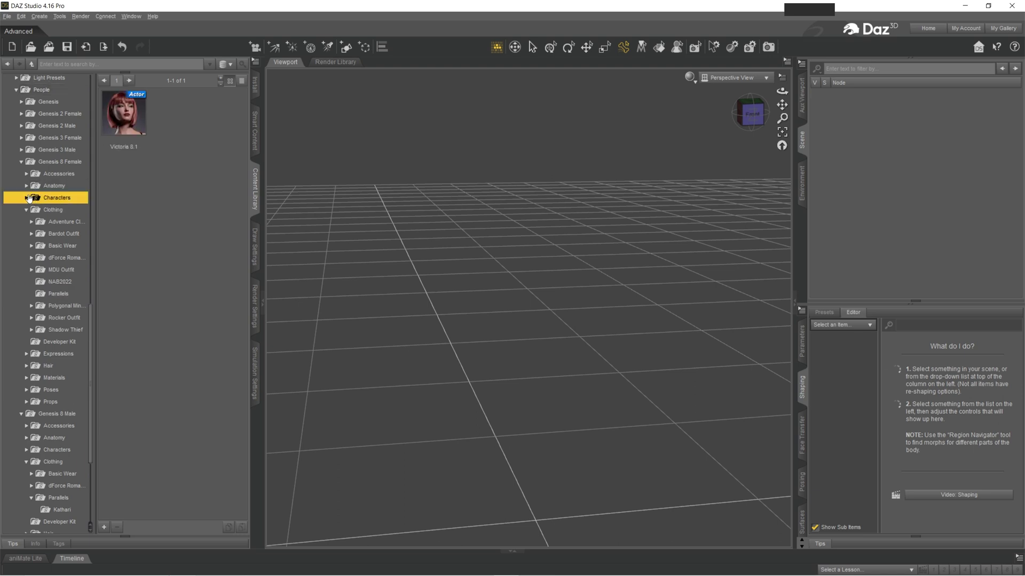
pyautogui.doubleClick(123, 113)
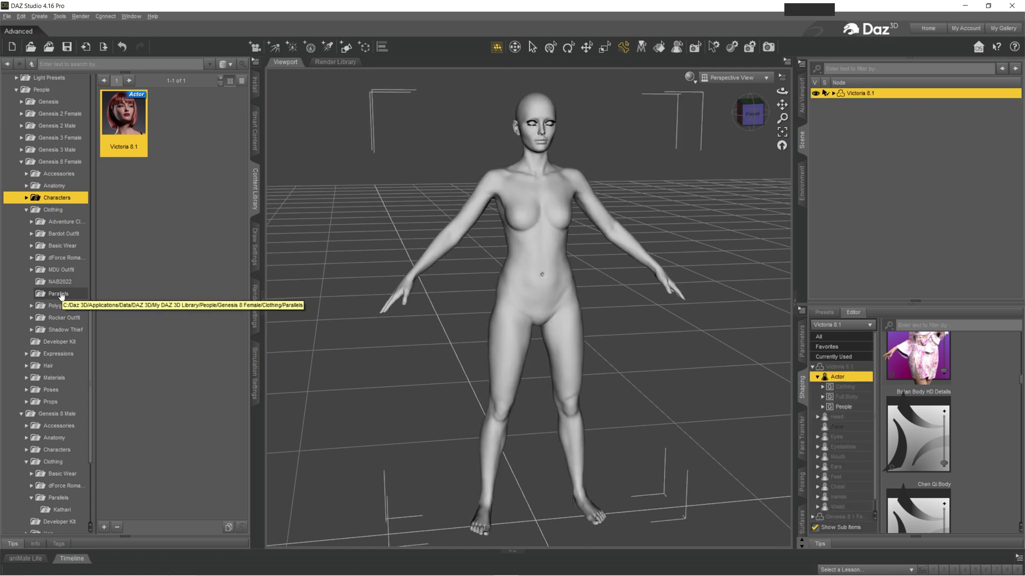
pyautogui.click(60, 294)
pyautogui.doubleClick(125, 116)
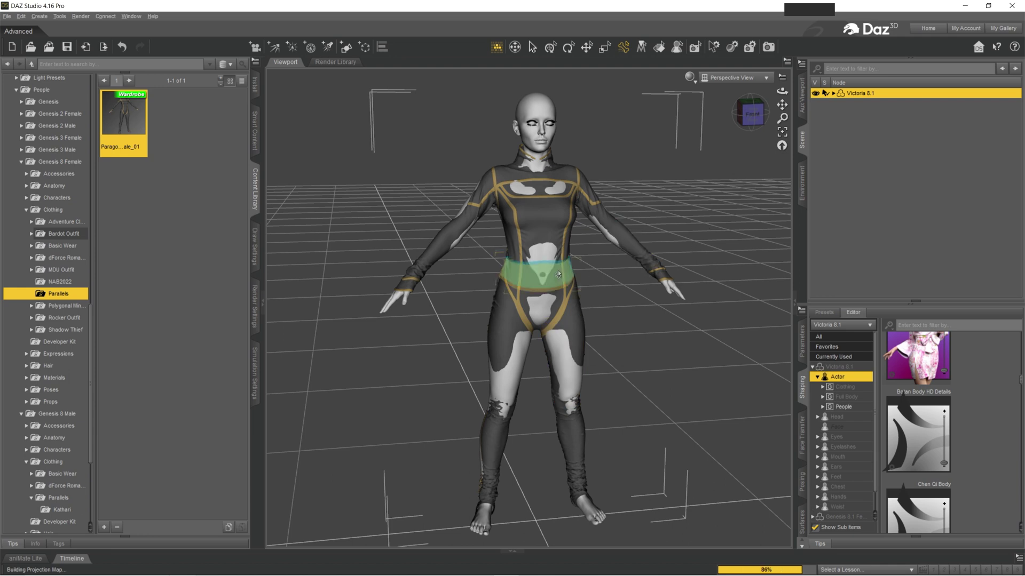
# - Test-pose Victoria 8.1's right hand with the garment on, and undo the pose, the garment and the figure
pyautogui.moveTo(752, 113)
pyautogui.mouseDown()
pyautogui.moveTo(723, 124)
pyautogui.moveTo(771, 113)
pyautogui.moveTo(735, 123)
pyautogui.moveTo(743, 119)
pyautogui.mouseUp()
pyautogui.moveTo(411, 323); pyautogui.dragTo(526, 404)
pyautogui.hotkey('ctrl', 'z')
pyautogui.hotkey('ctrl', 'z')
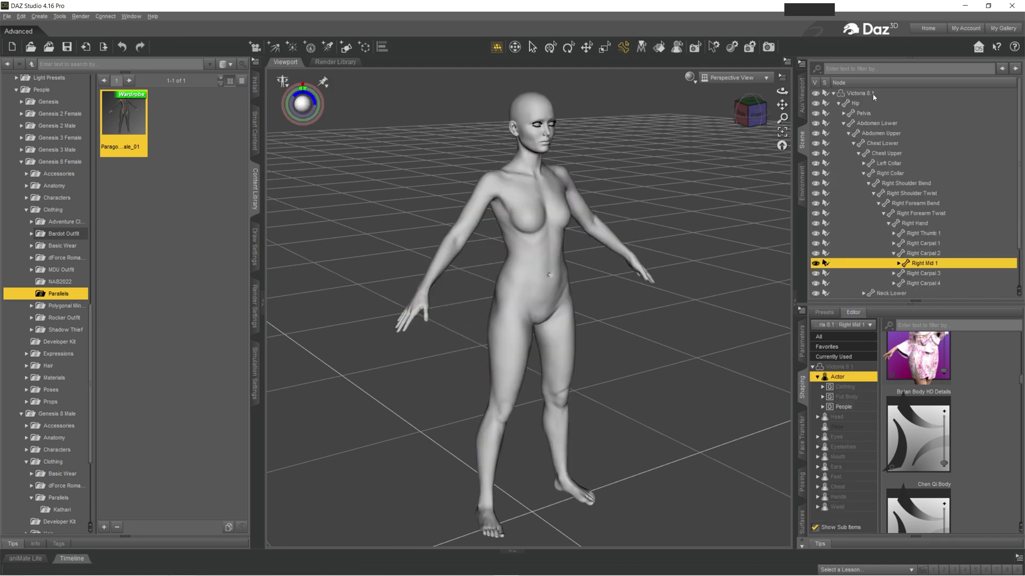
pyautogui.hotkey('ctrl', 'z')
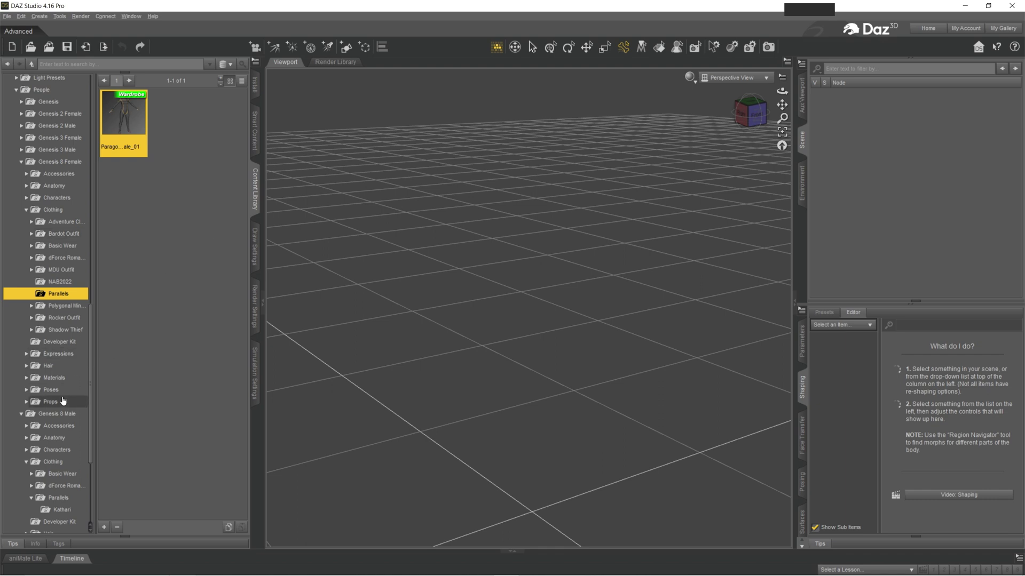
# - Load the Genesis 8.1 Basic Male figure and apply the Paragon_Female_01 garment from the Genesis 8 Female Parallels clothing folder to it
pyautogui.scroll(-3, 59, 343)
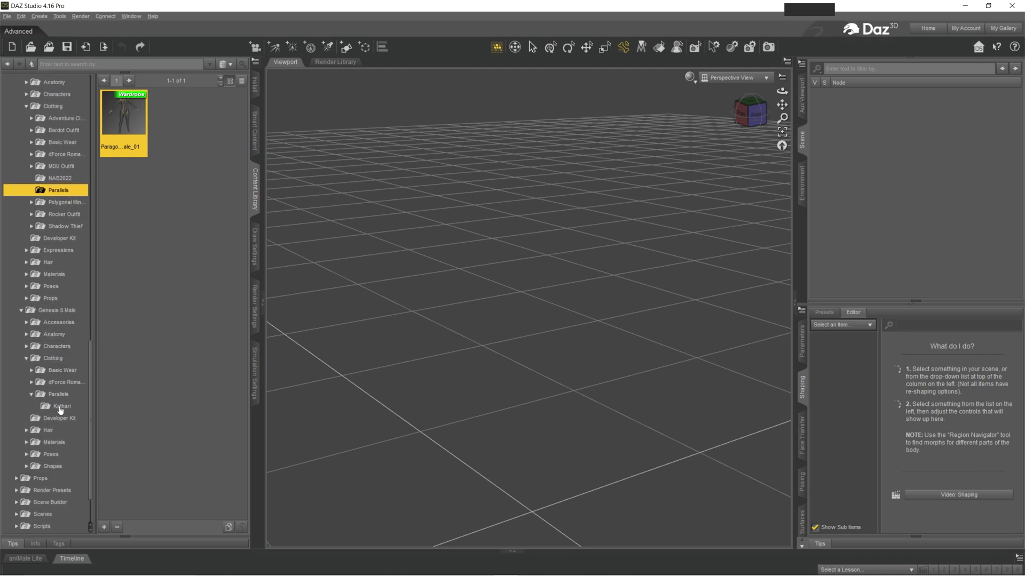
pyautogui.click(73, 312)
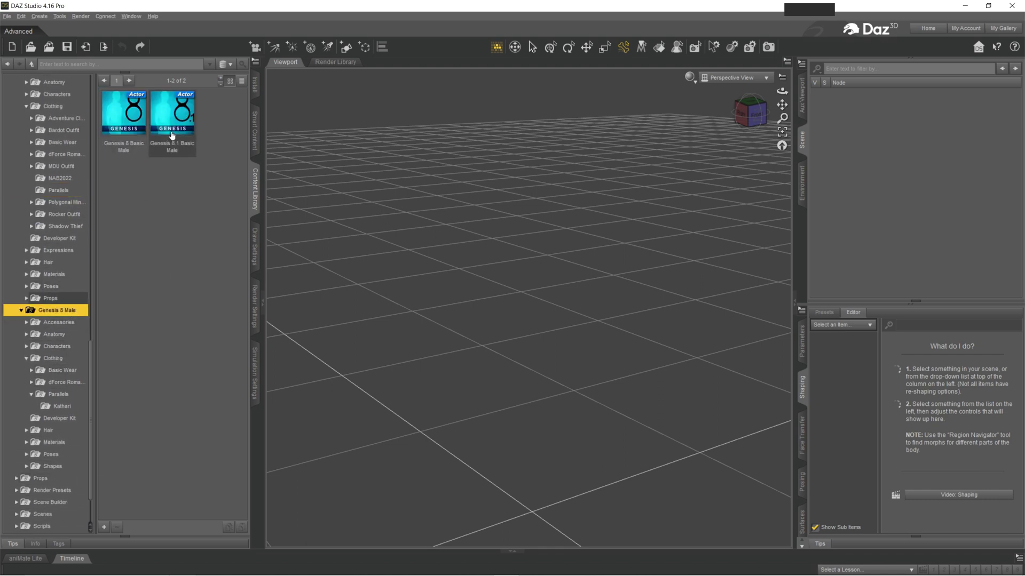
pyautogui.doubleClick(171, 123)
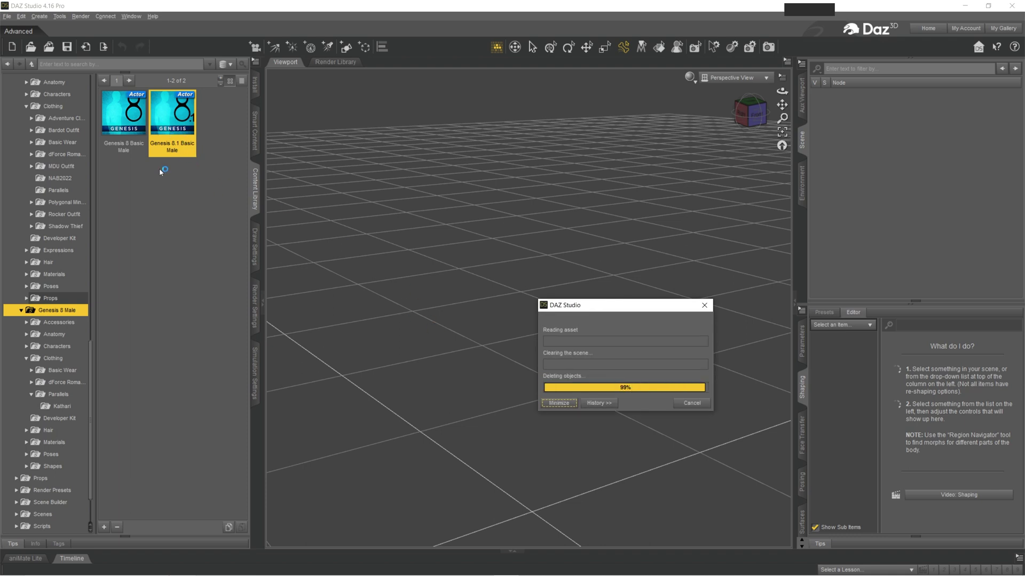
pyautogui.click(62, 193)
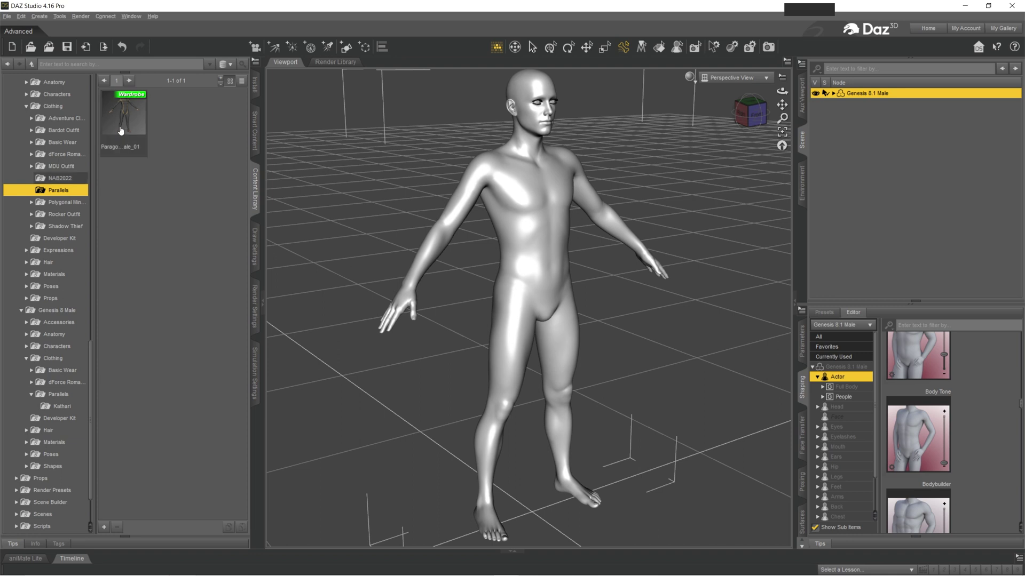
pyautogui.moveTo(135, 111)
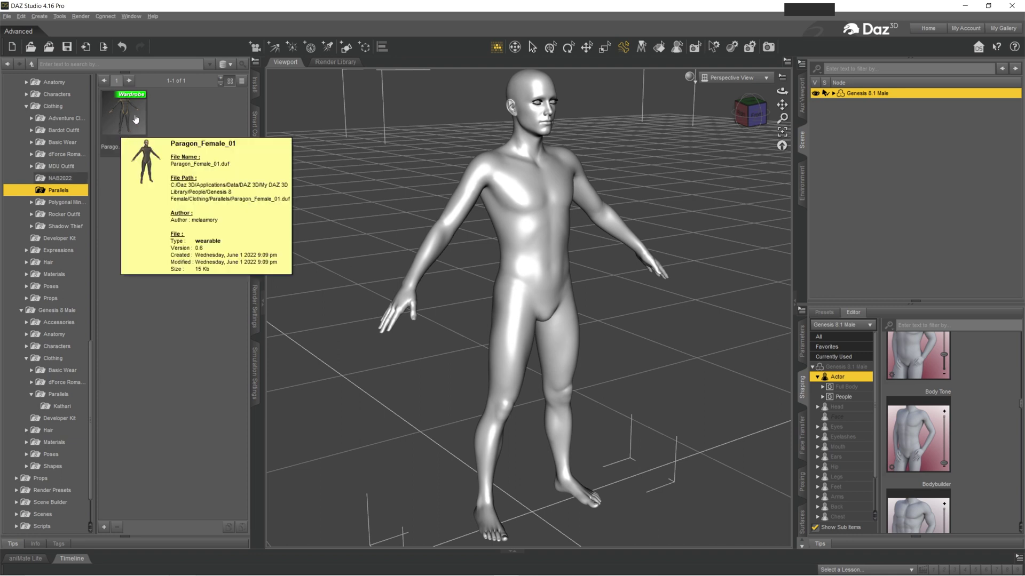
pyautogui.doubleClick(136, 118)
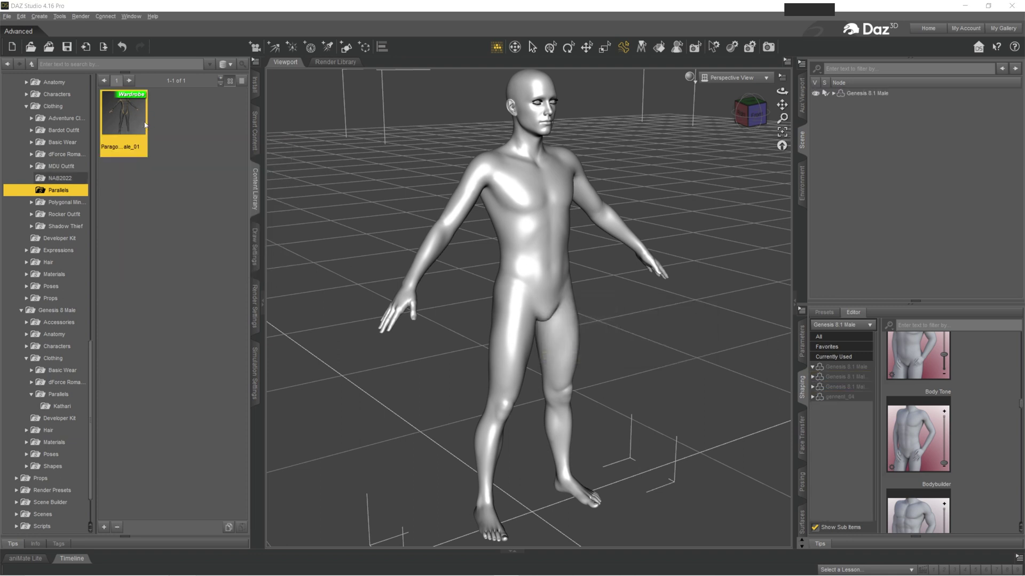
# - Auto-fit the garment to the male figure, with Genesis 8 Female as its original figure and Full-Body as the item type
pyautogui.click(351, 341)
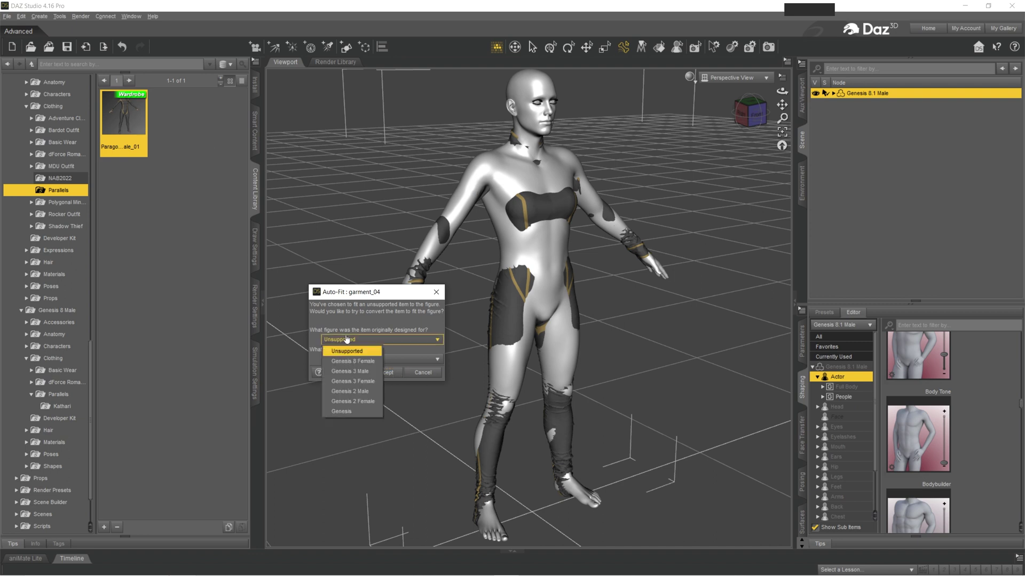
pyautogui.click(368, 365)
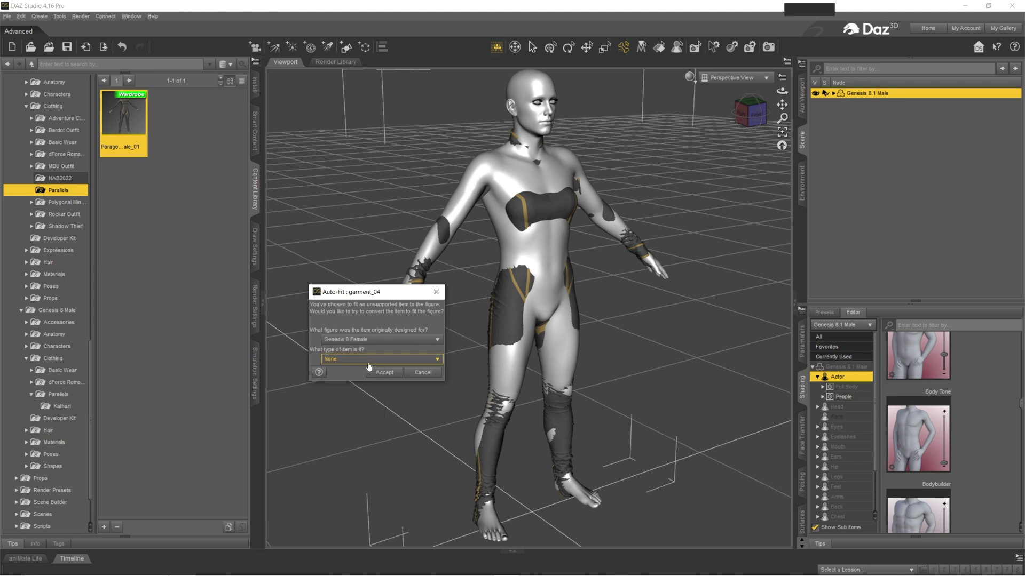
pyautogui.click(368, 360)
pyautogui.click(348, 397)
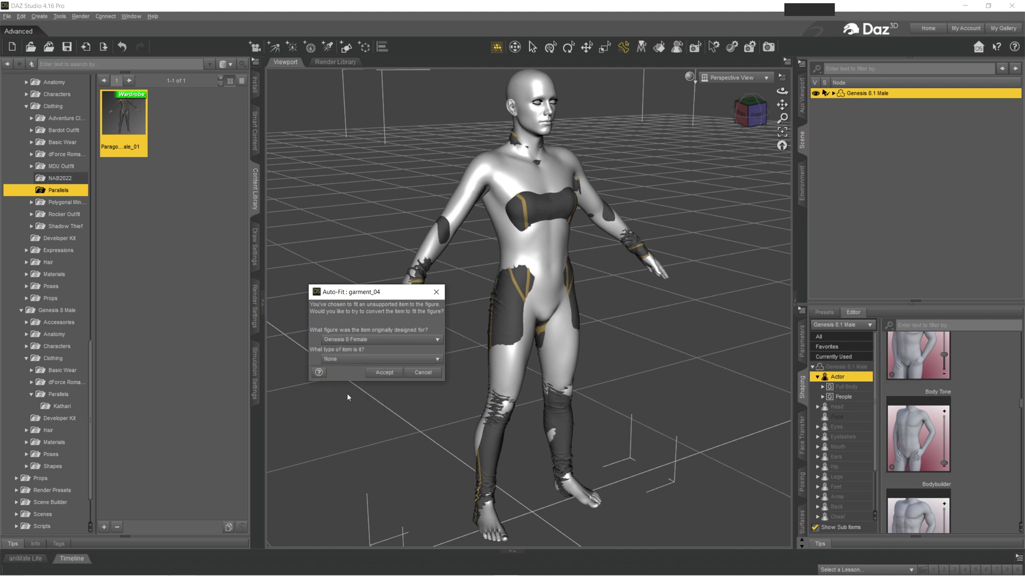
pyautogui.click(384, 373)
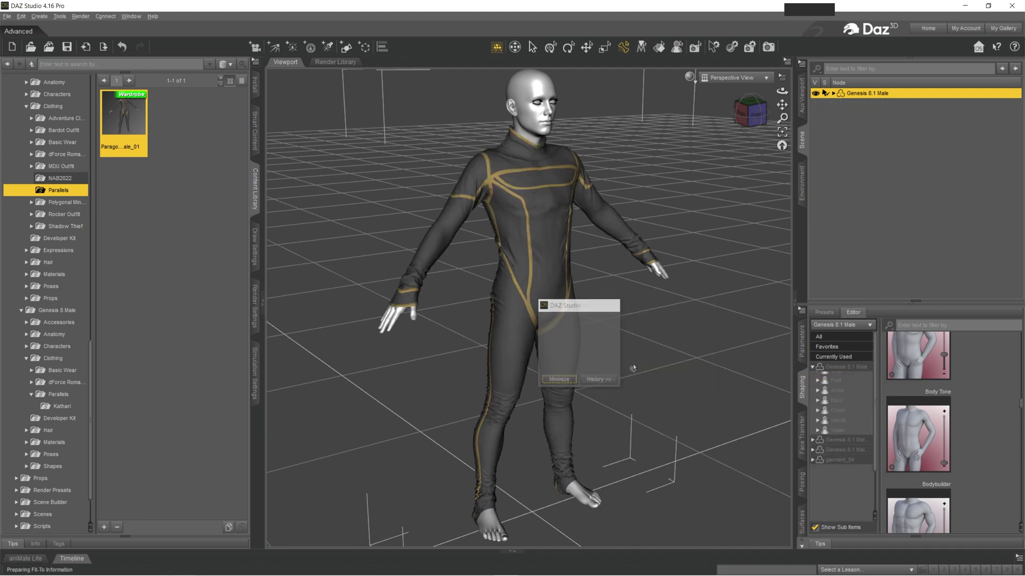
# - Test-pose the Genesis 8.1 Male figure's right hand and head with the fitted garment on
pyautogui.moveTo(392, 322); pyautogui.dragTo(478, 351)
pyautogui.moveTo(536, 91); pyautogui.dragTo(589, 80)
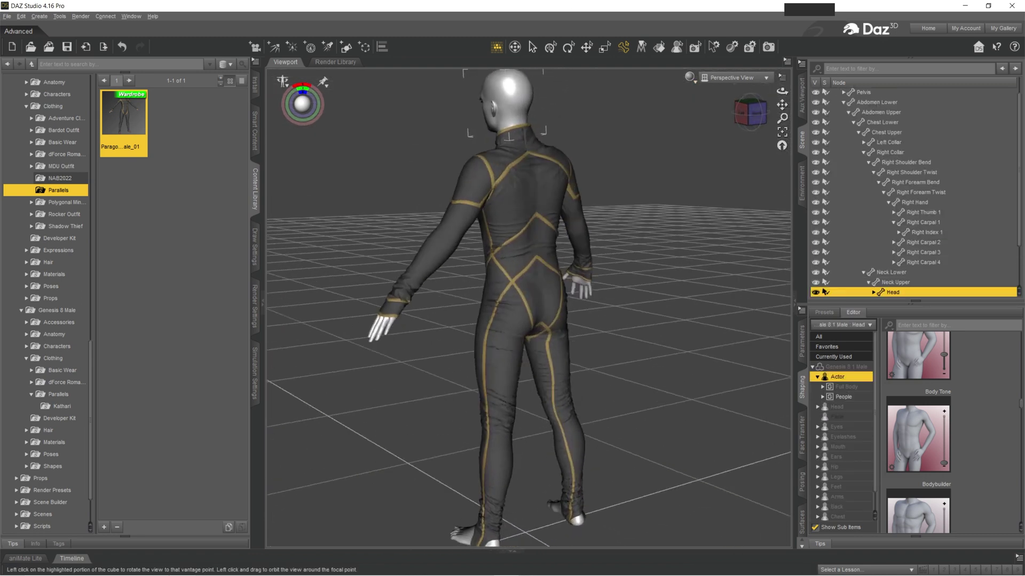